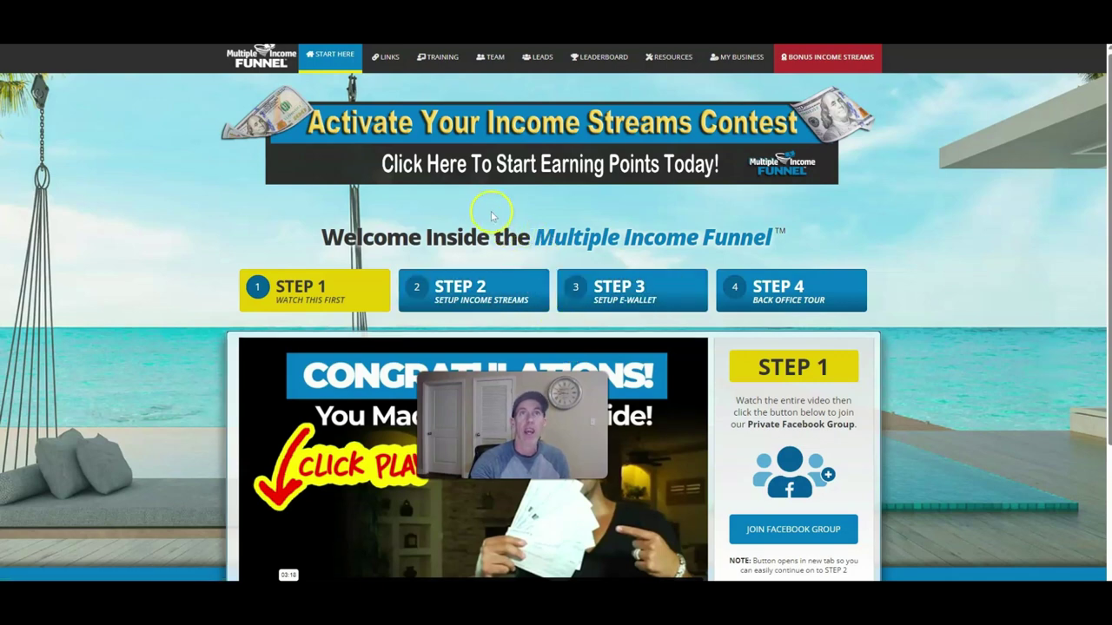
# Open the Team page to review the three team members, their funnel, tracking tags and status.
pyautogui.click(492, 59)
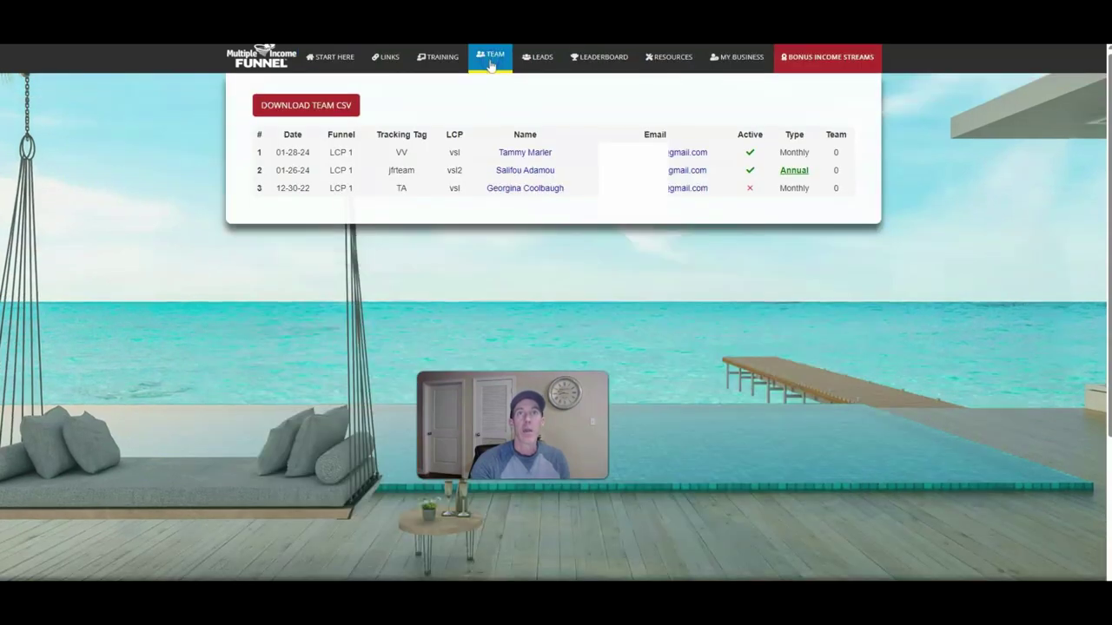
pyautogui.click(551, 199)
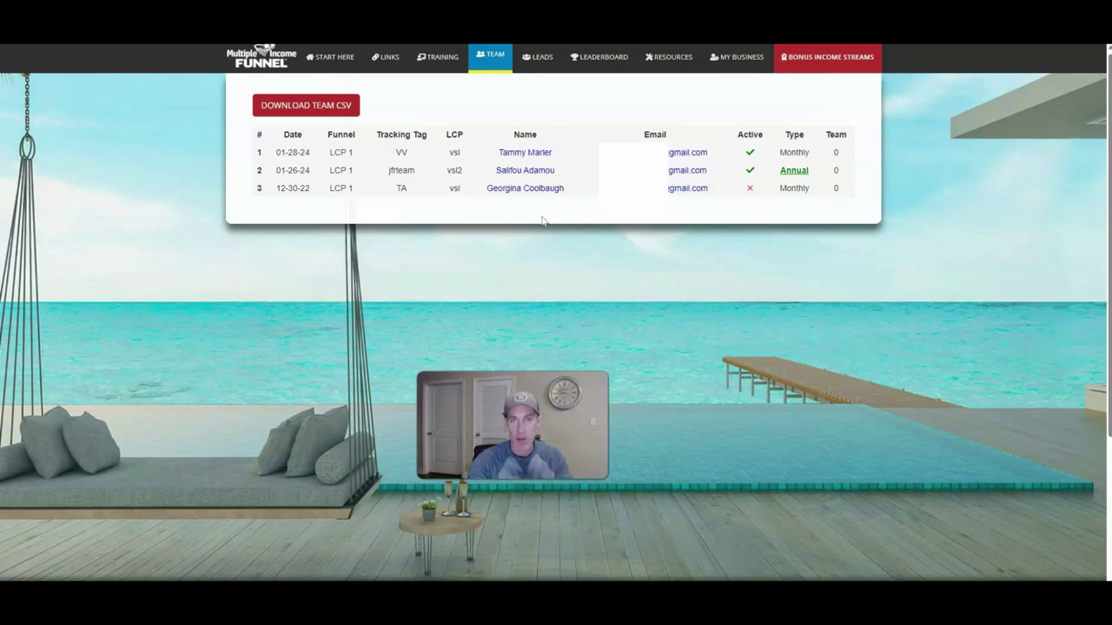
pyautogui.click(519, 228)
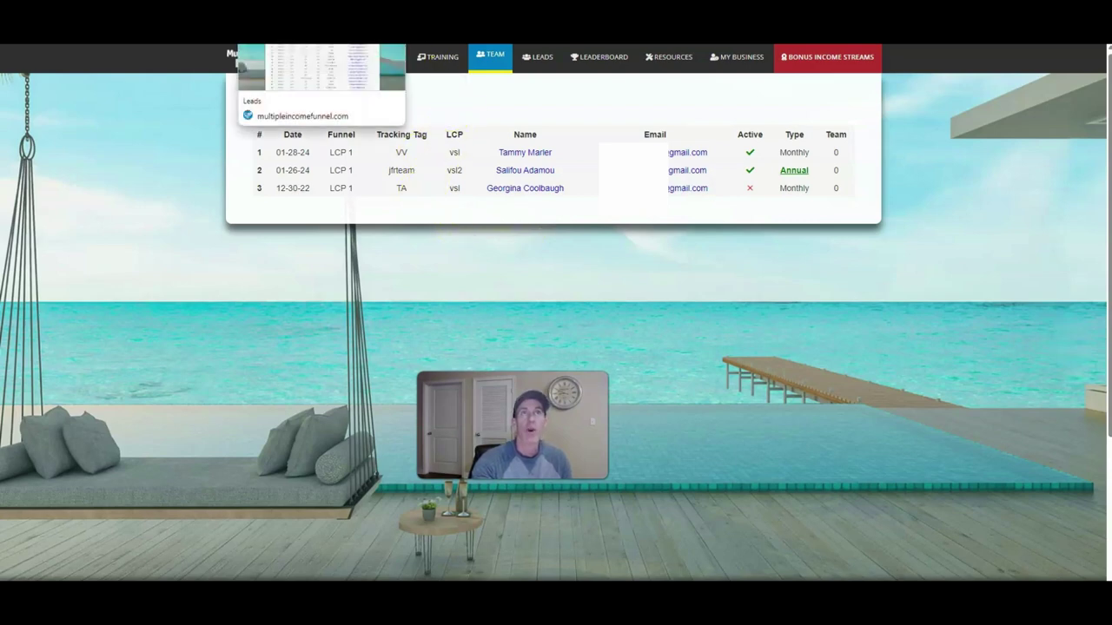
# Open the leads list, step through pages 2 and 6 to rows 126–144, then return to Team.
pyautogui.click(544, 59)
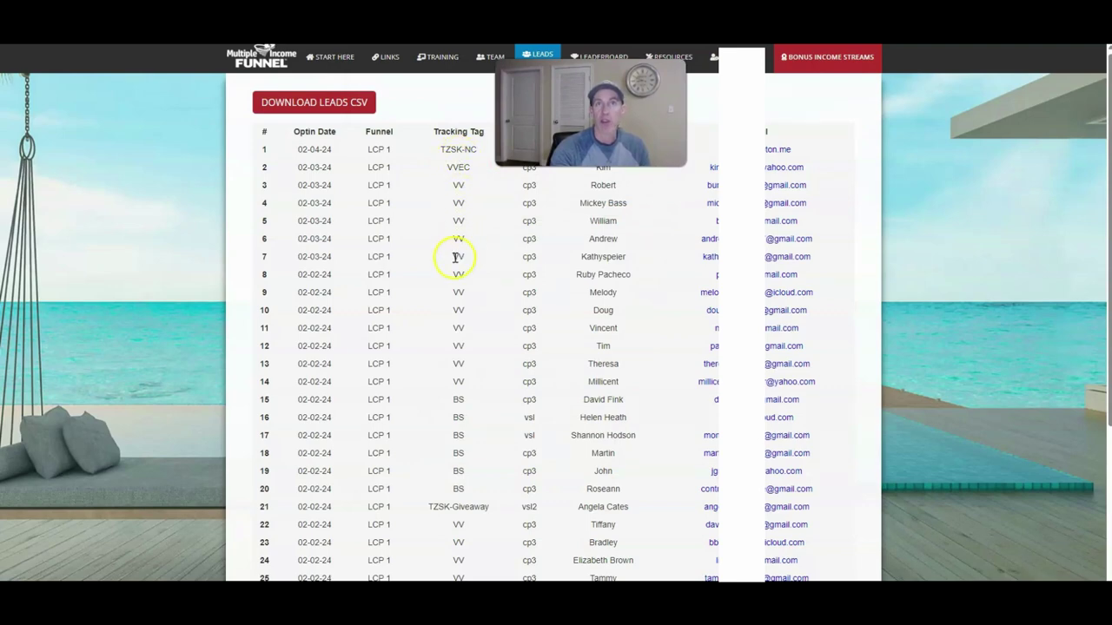
pyautogui.scroll(-1, 458, 328)
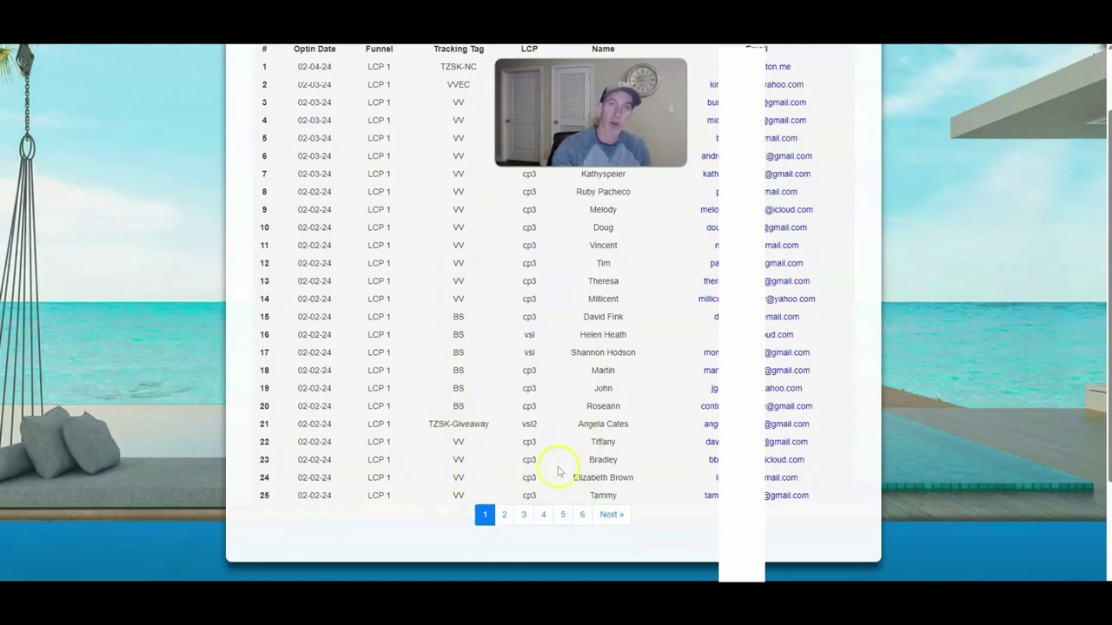
pyautogui.click(502, 515)
pyautogui.scroll(-3, 513, 460)
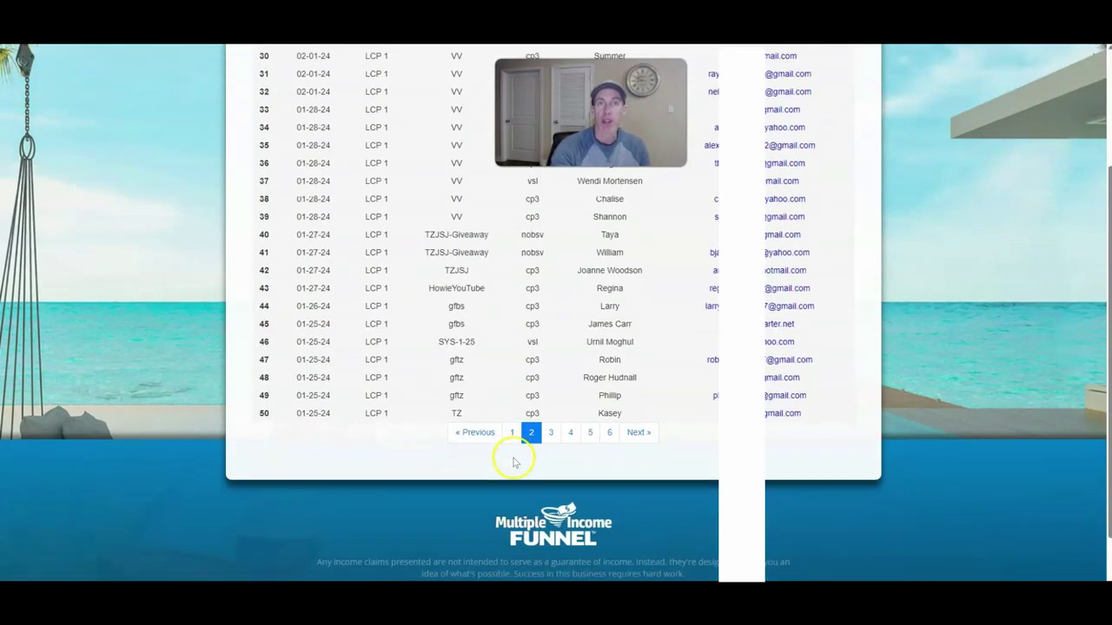
pyautogui.scroll(3, 504, 405)
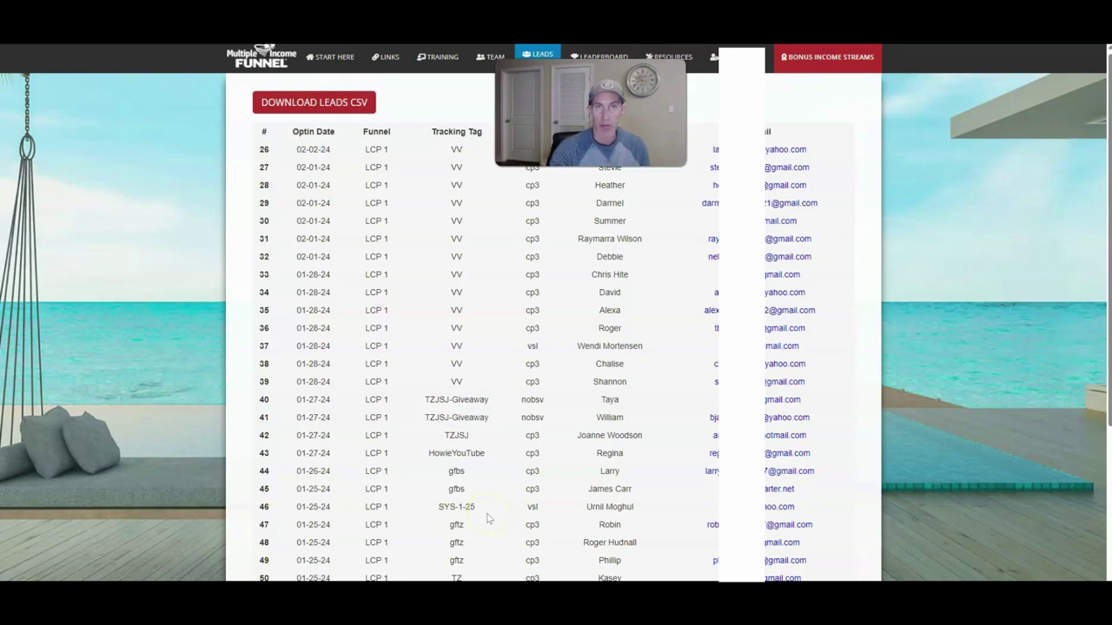
pyautogui.scroll(-1, 509, 495)
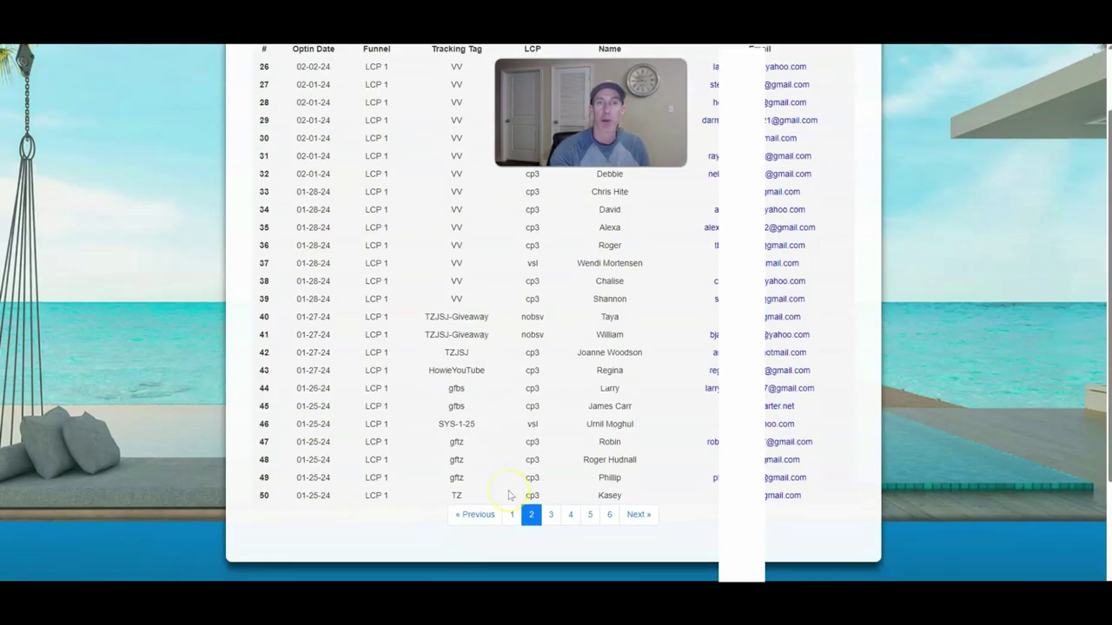
pyautogui.click(609, 516)
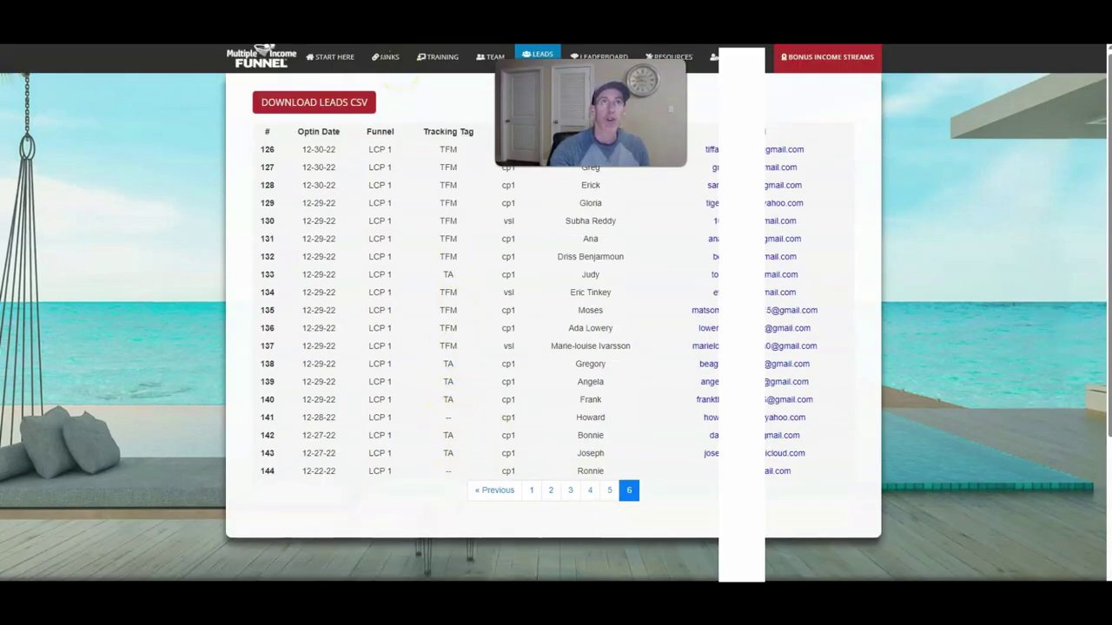
pyautogui.click(491, 56)
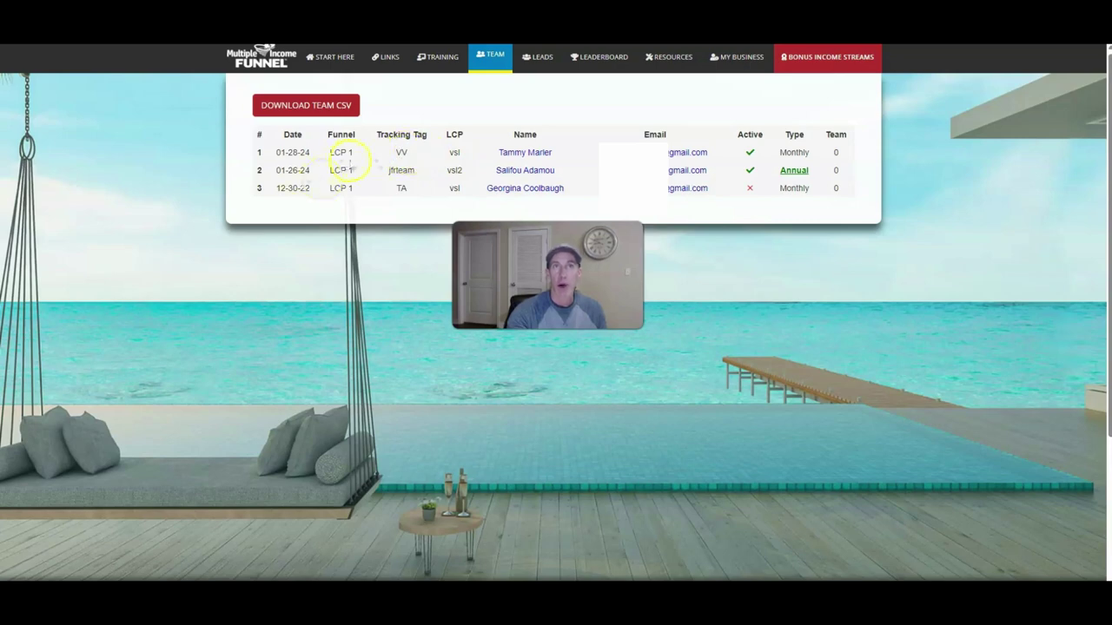
# Select the jfrteam tracking tag in the Team table, then switch to Traffic Zest's campaigns tab.
pyautogui.doubleClick(403, 170)
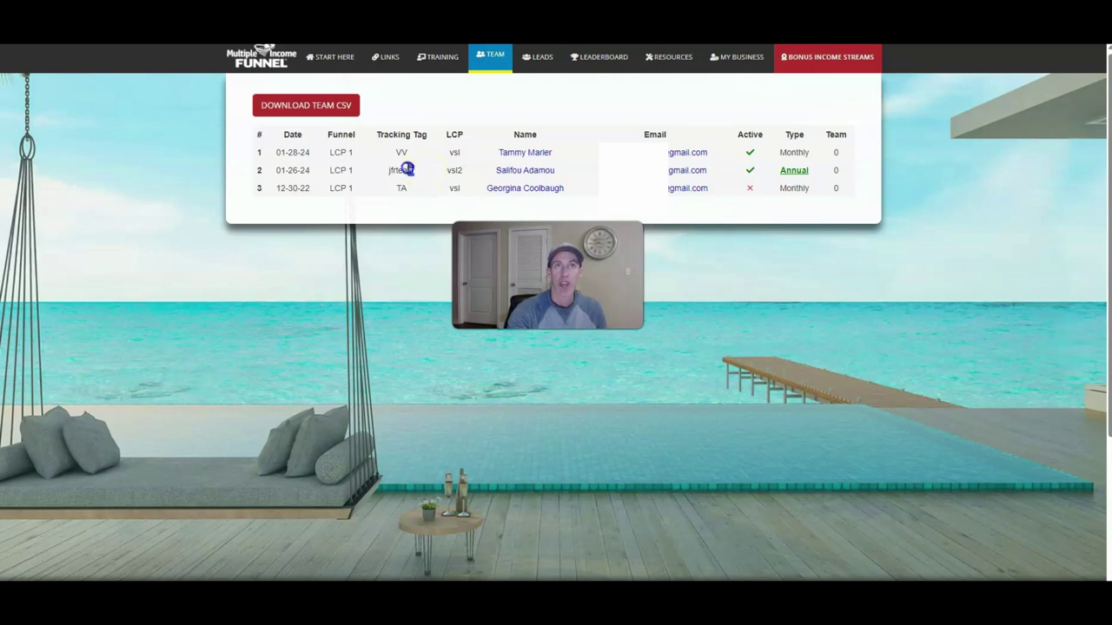
pyautogui.click(386, 177)
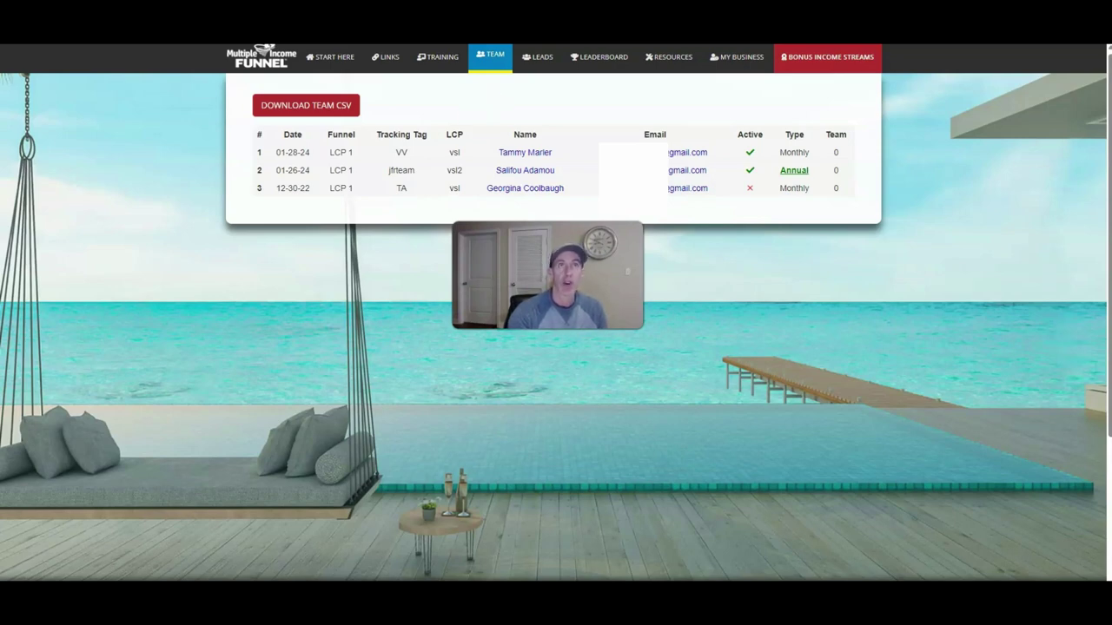
pyautogui.click(574, 35)
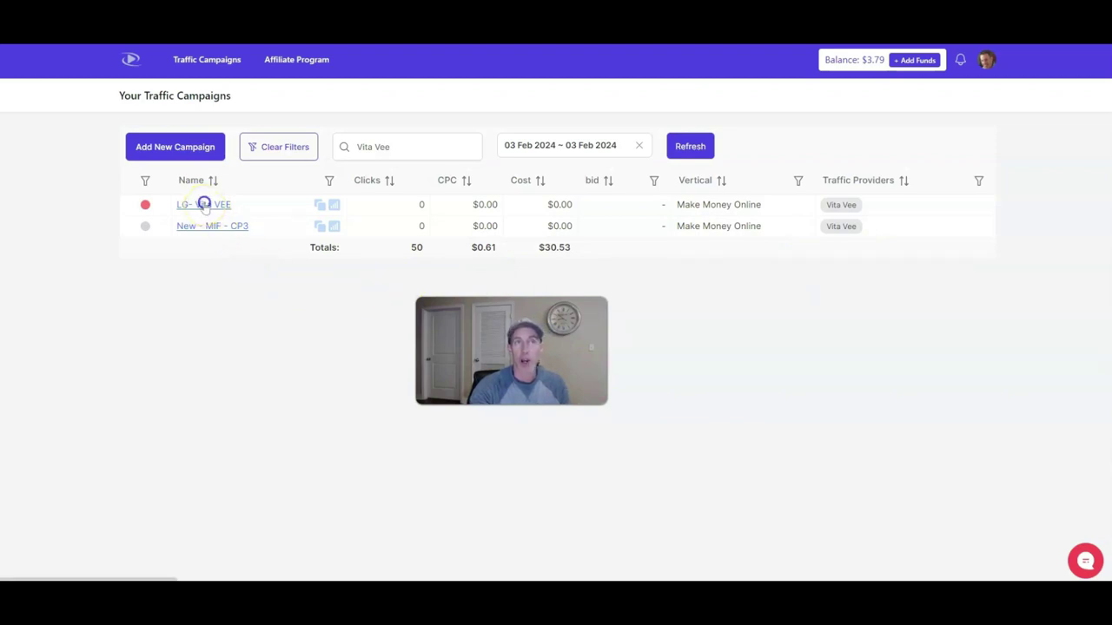
pyautogui.click(203, 205)
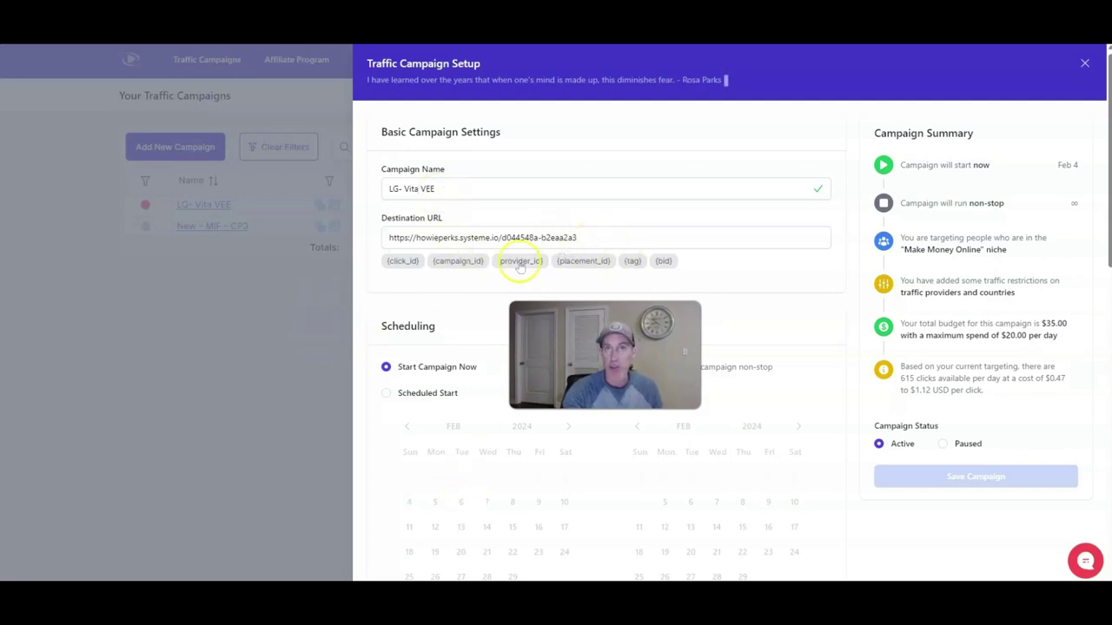
# Close the LG- Vita VEE panel and open New - MIF - CP3 to read its VV-tagged destination URL.
pyautogui.click(294, 349)
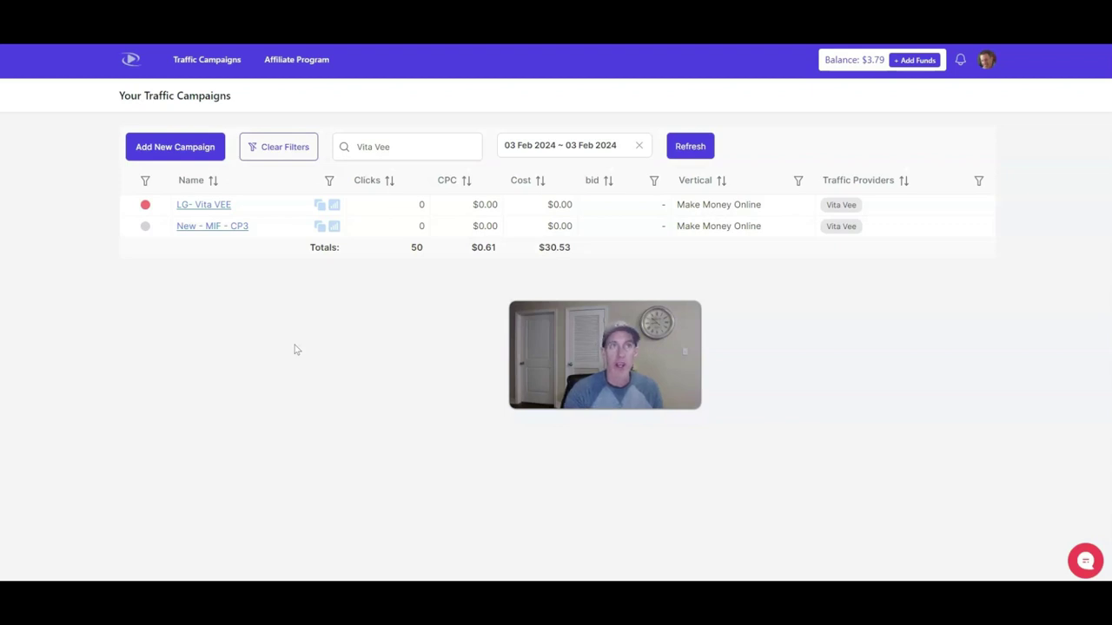
pyautogui.click(202, 229)
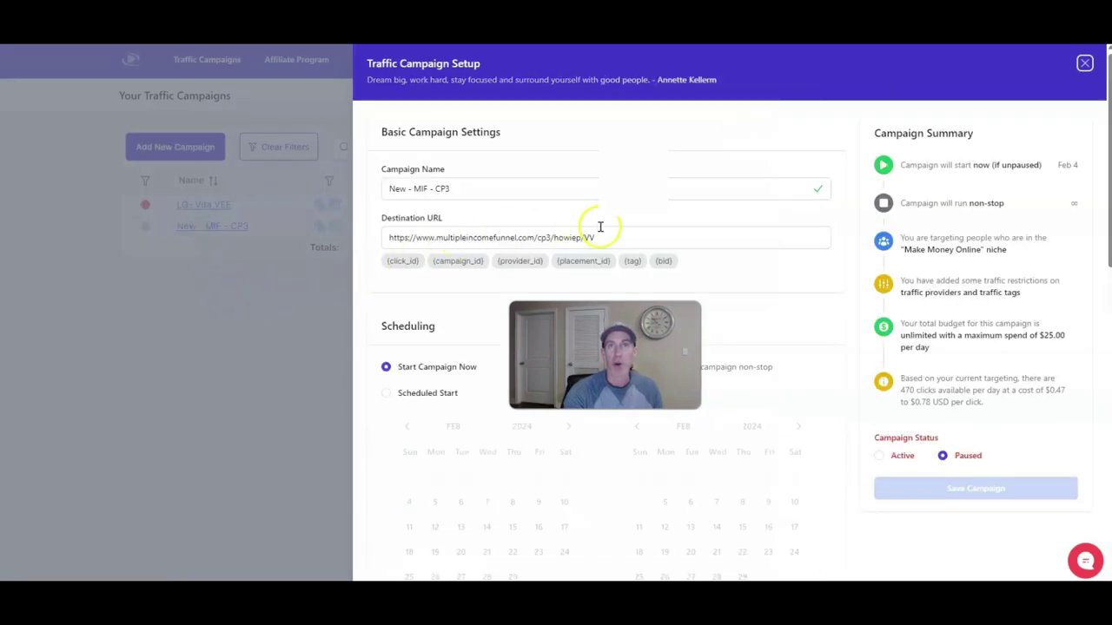
pyautogui.click(601, 237)
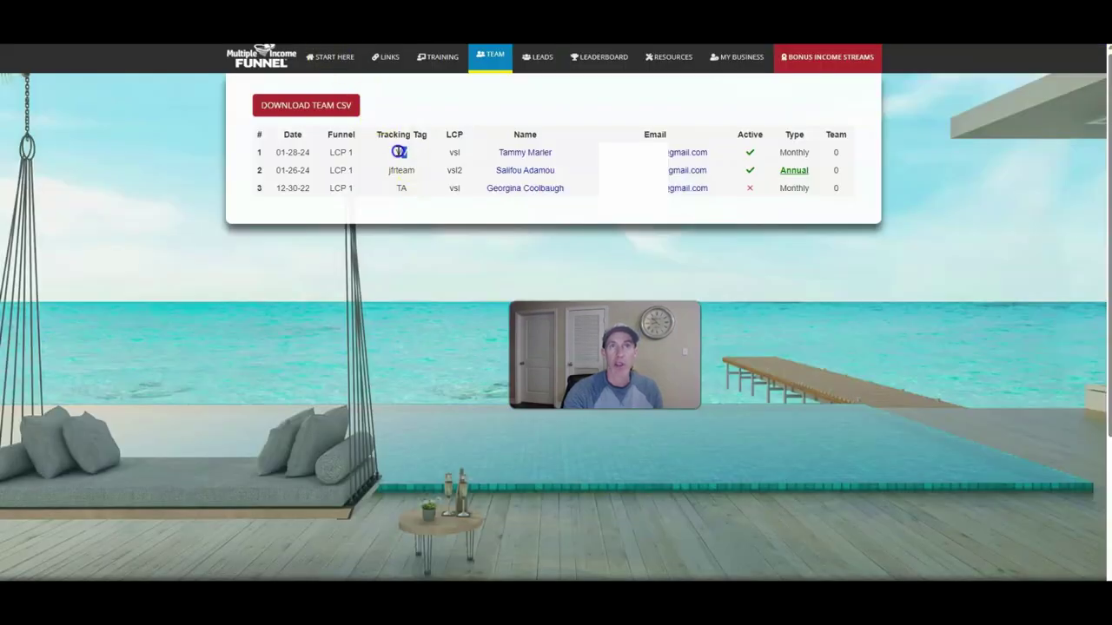
pyautogui.doubleClick(399, 152)
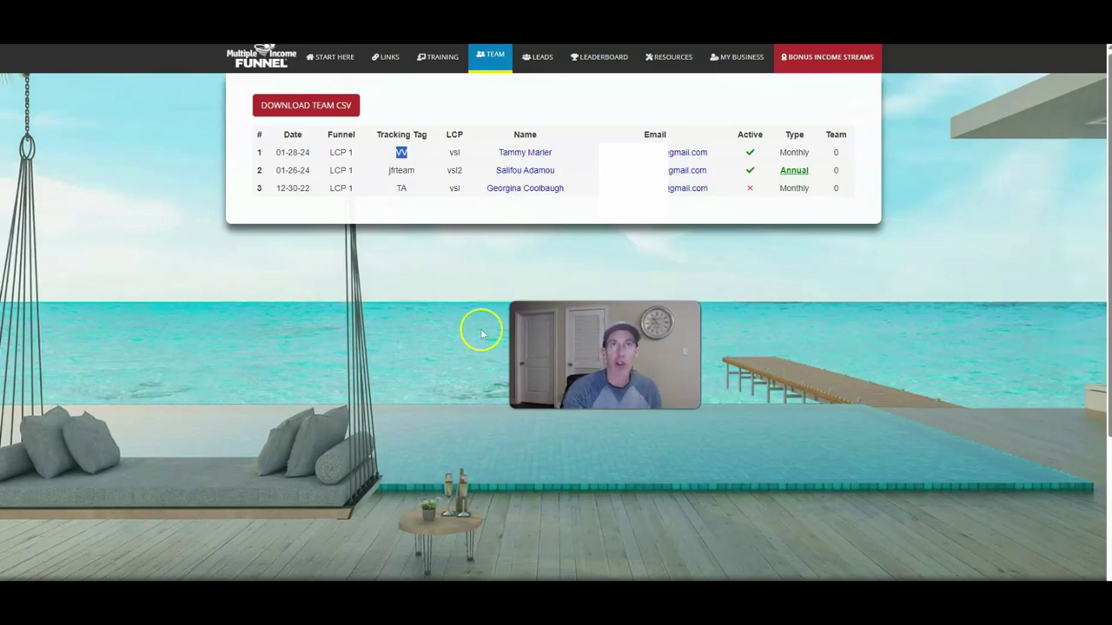
# Return to Traffic Zest, close the open settings panel and start a new campaign.
pyautogui.hotkey('ctrl', 'Tab')
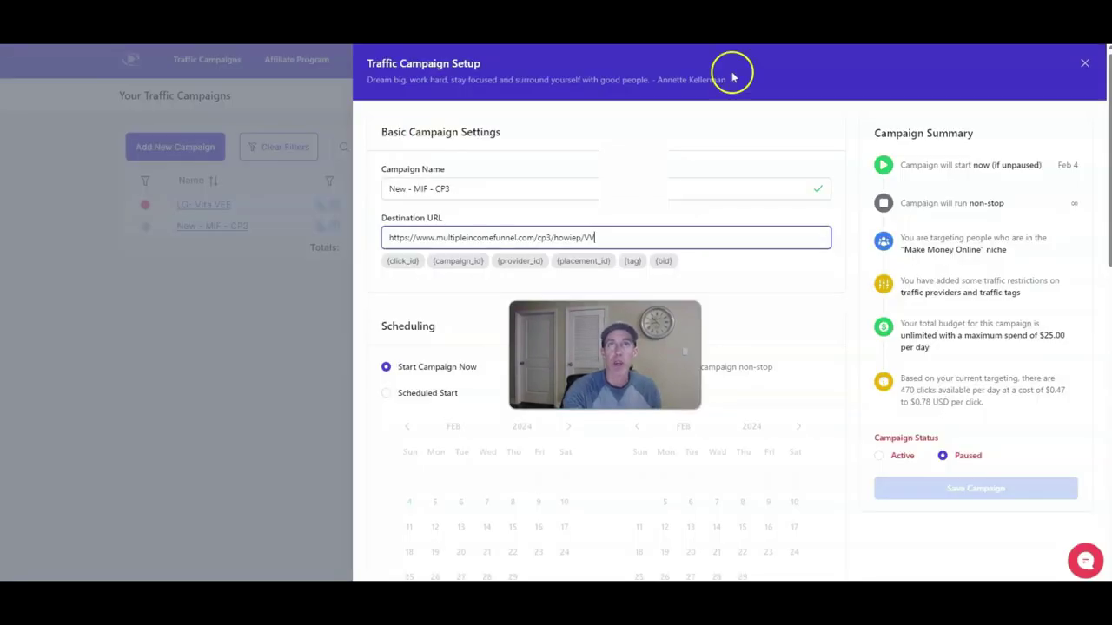
pyautogui.click(305, 324)
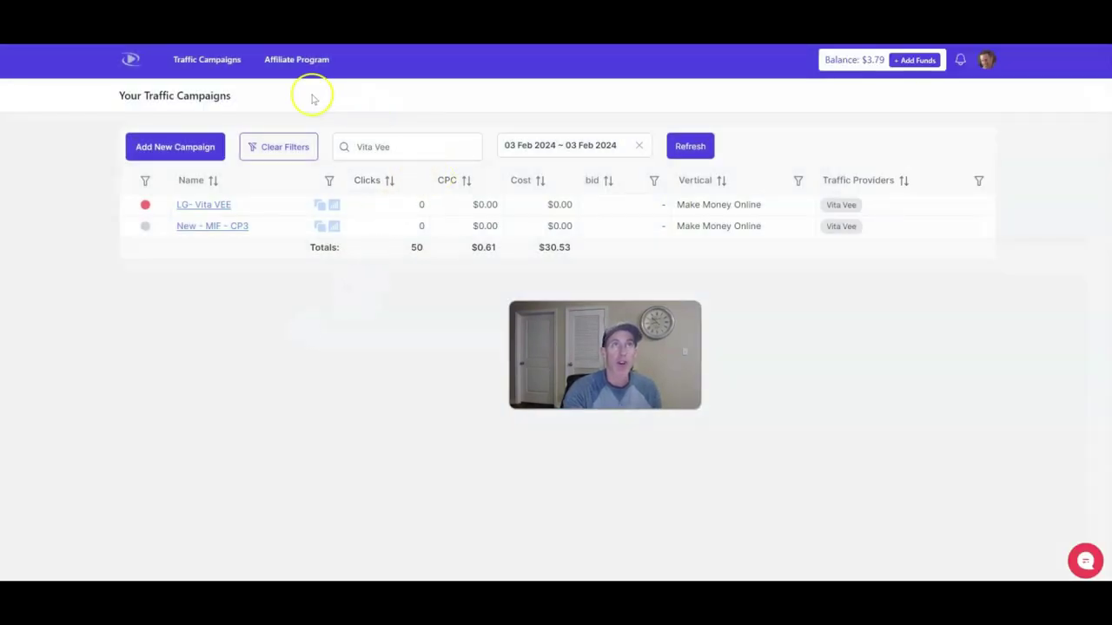
pyautogui.click(186, 152)
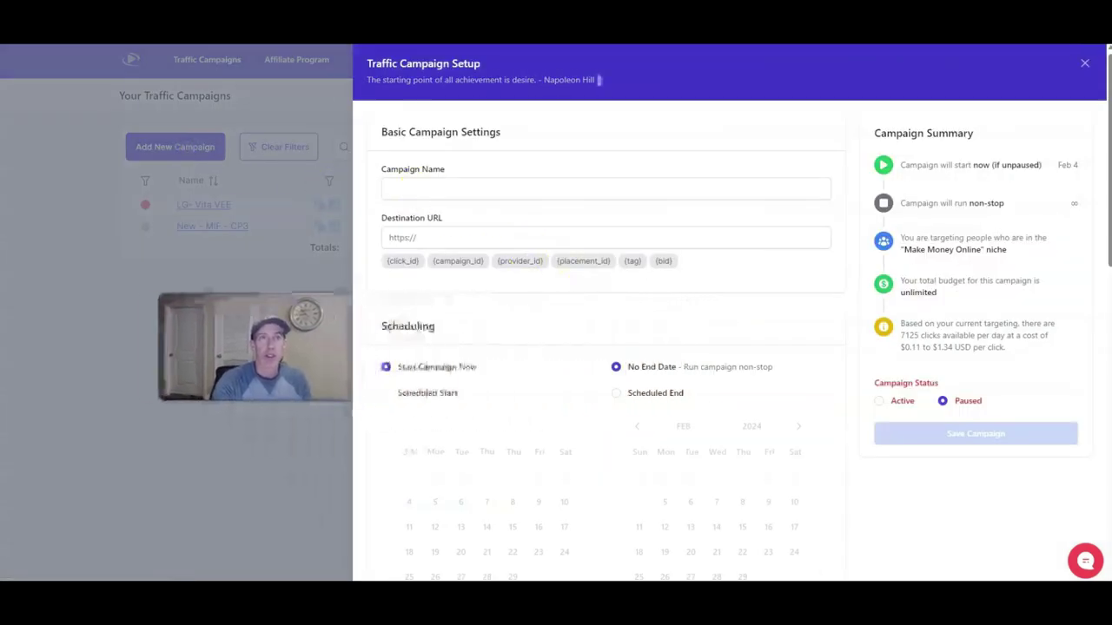
# Name the campaign 'Test Campaign' and scroll down to its Make Money Online targeting.
pyautogui.click(439, 184)
pyautogui.write('T')
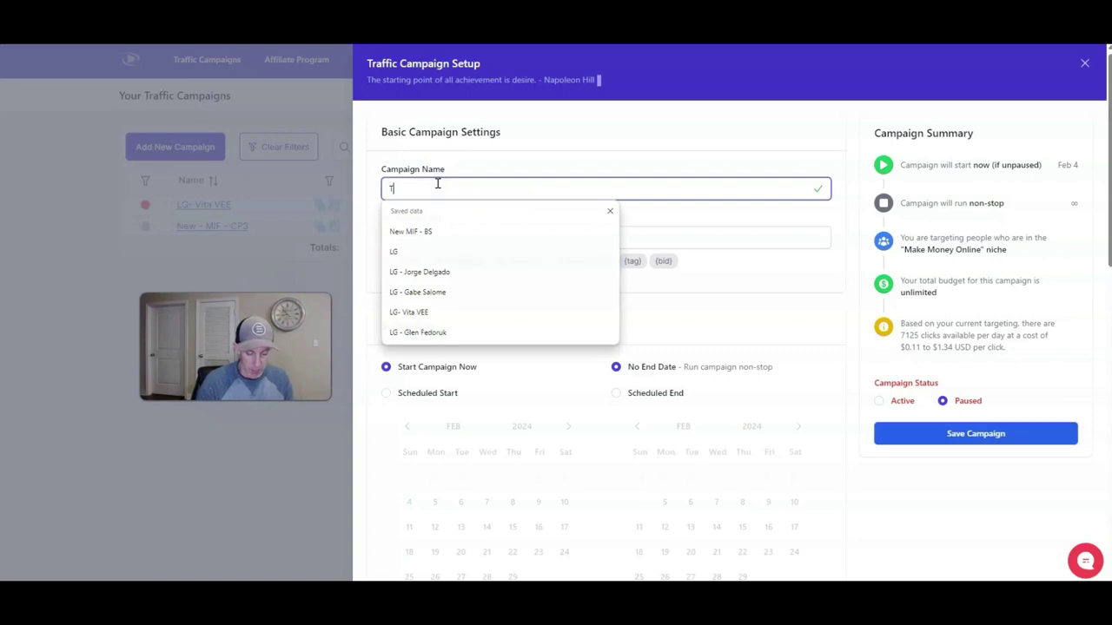
pyautogui.write('est Ca')
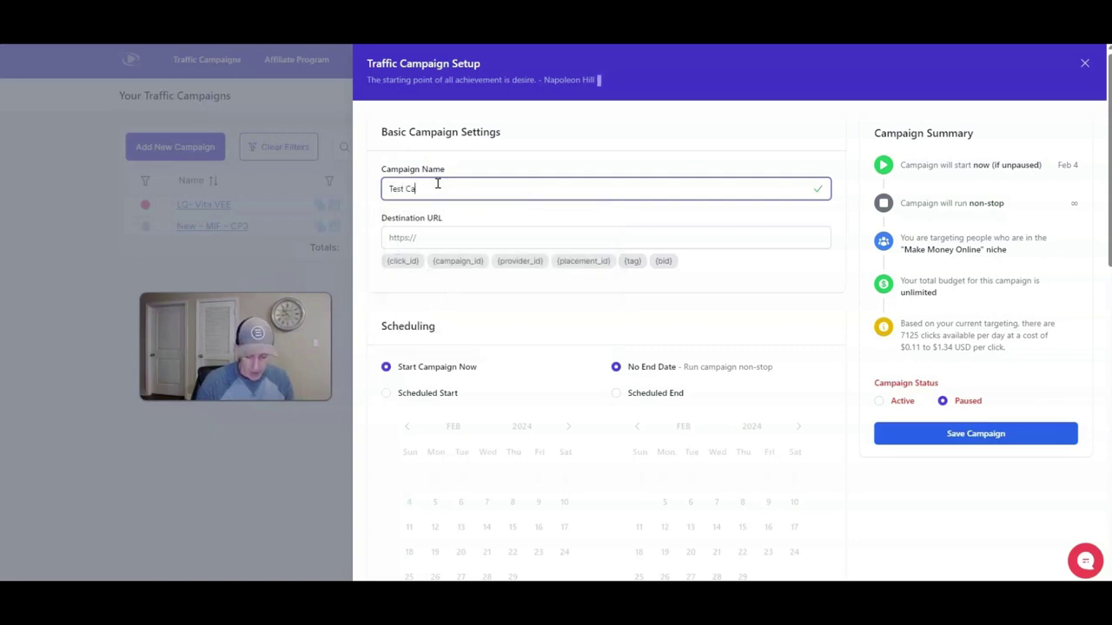
pyautogui.write('mpaign')
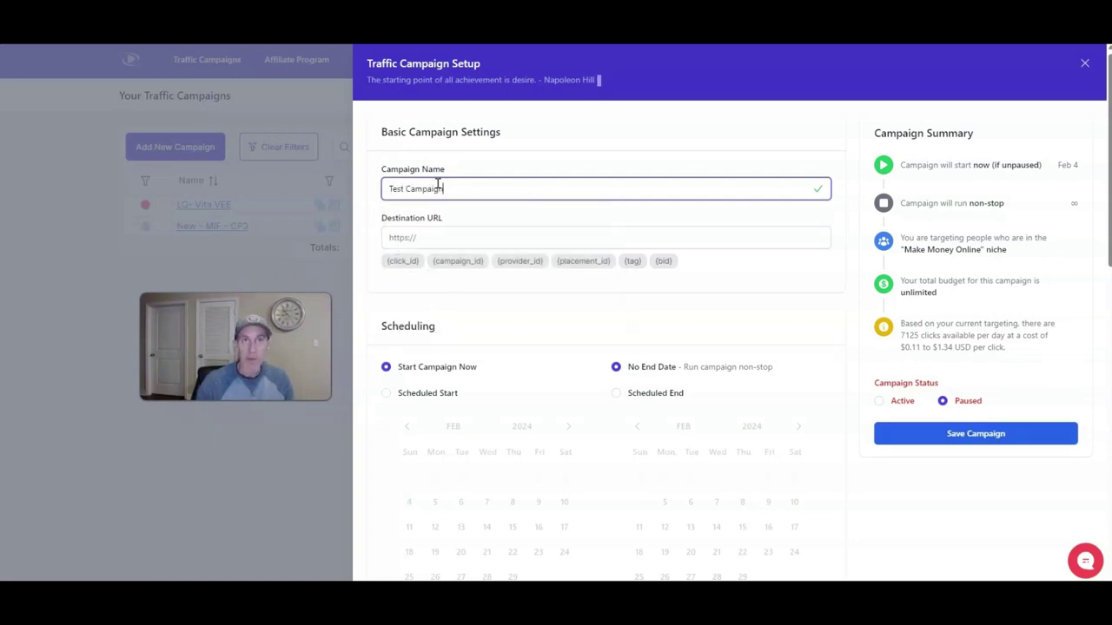
pyautogui.click(468, 237)
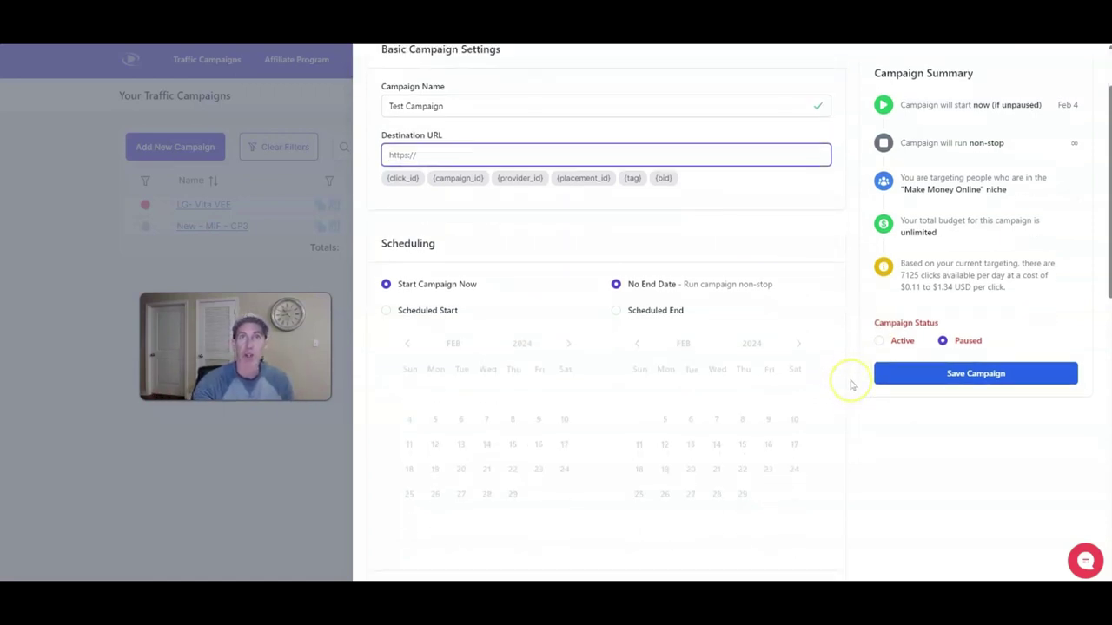
pyautogui.scroll(-4, 851, 385)
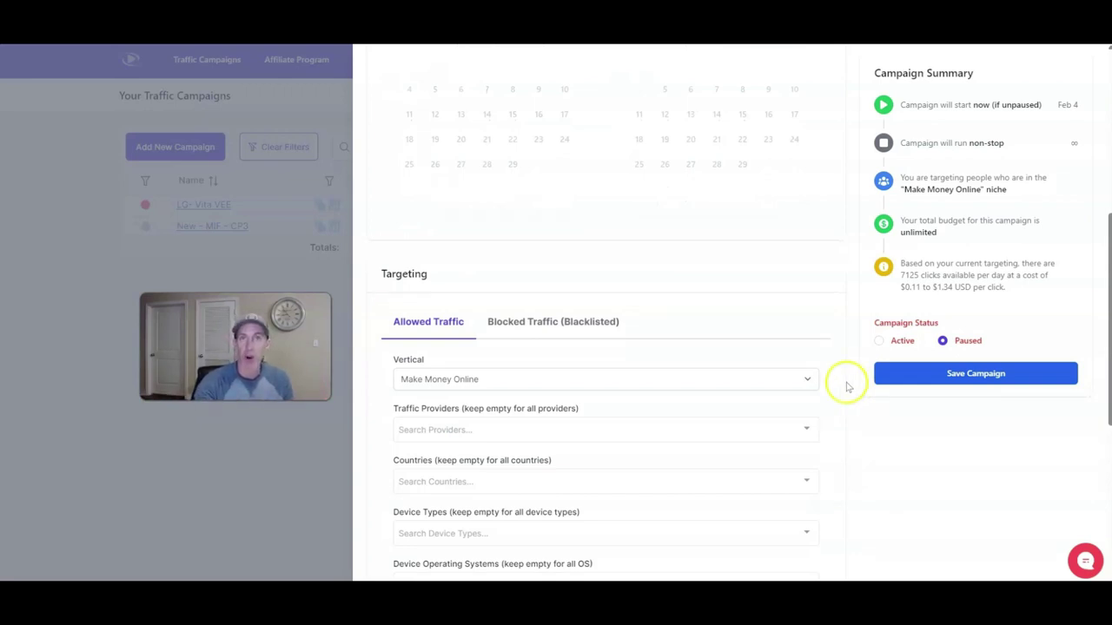
pyautogui.scroll(-2, 844, 377)
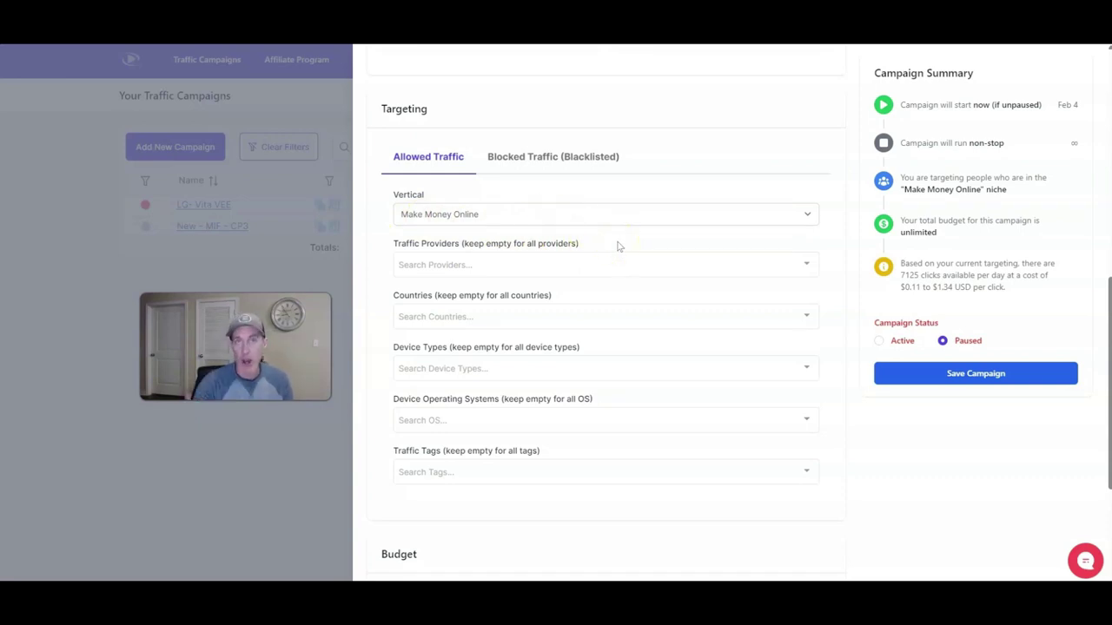
pyautogui.click(724, 213)
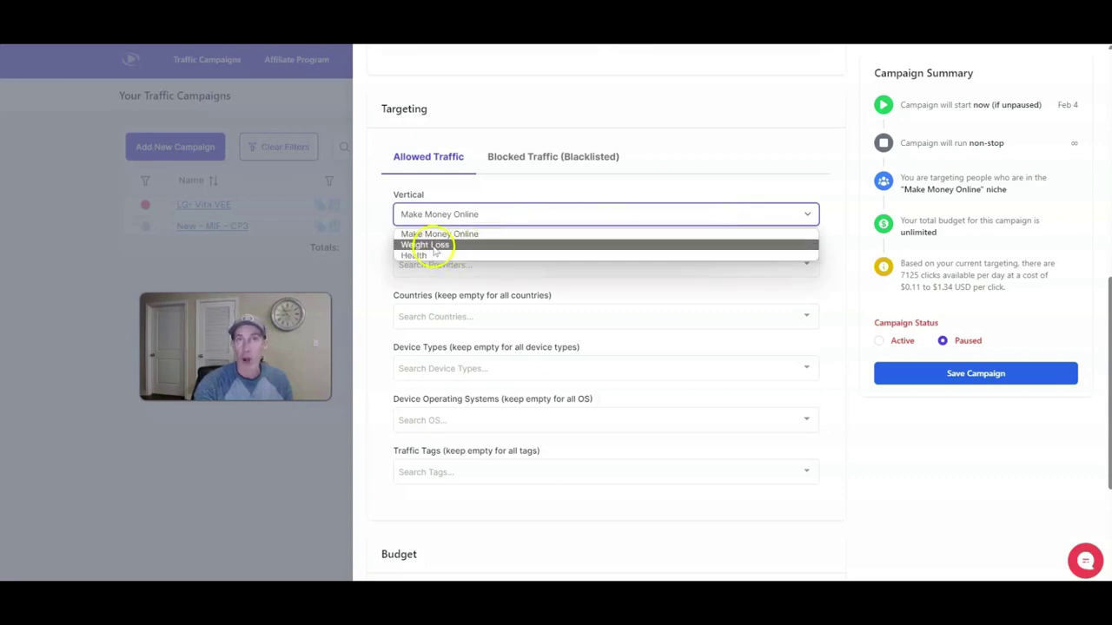
pyautogui.click(596, 268)
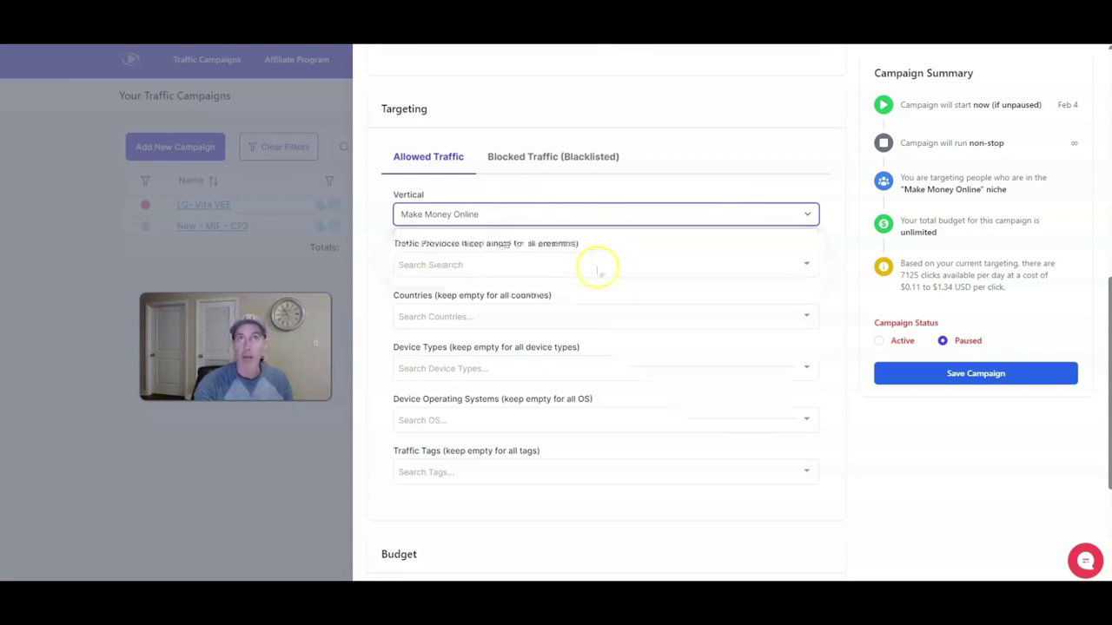
pyautogui.click(596, 266)
pyautogui.click(604, 247)
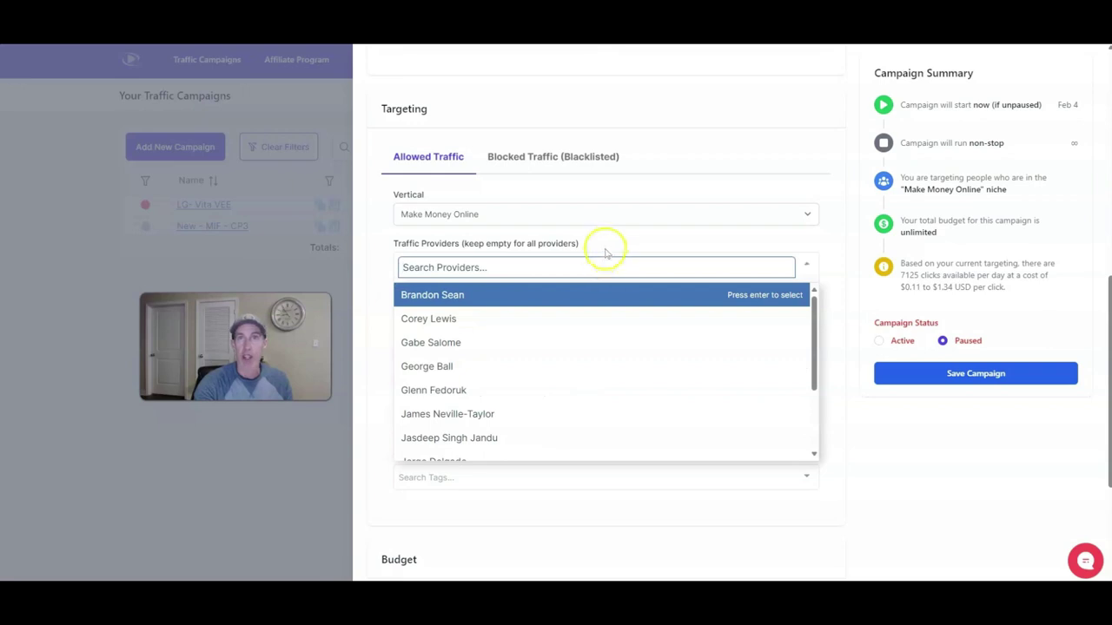
pyautogui.click(732, 215)
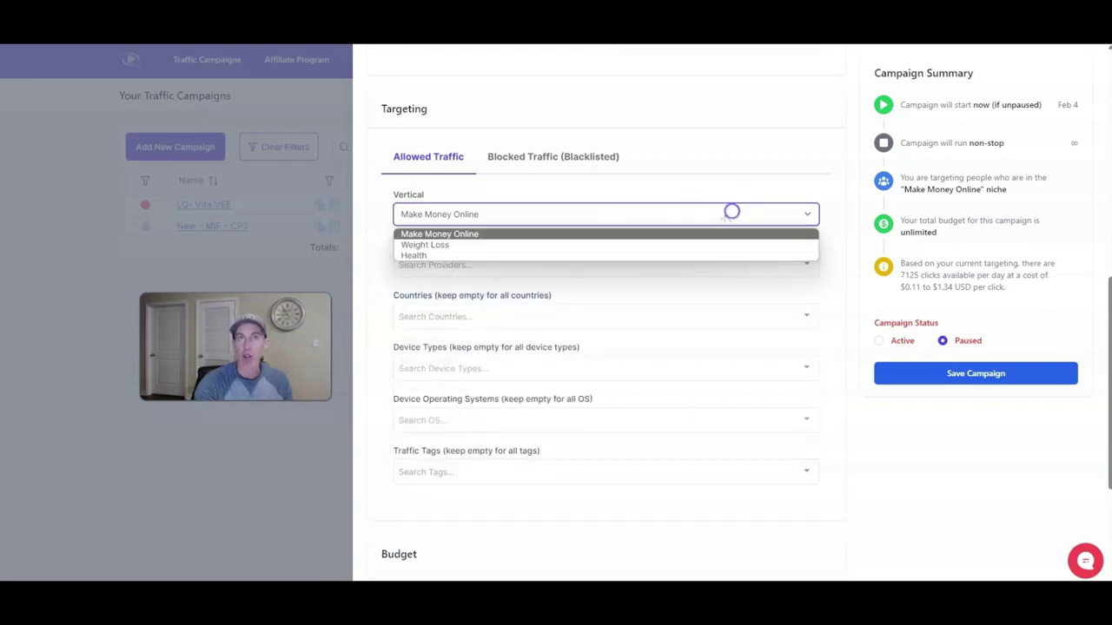
pyautogui.click(826, 230)
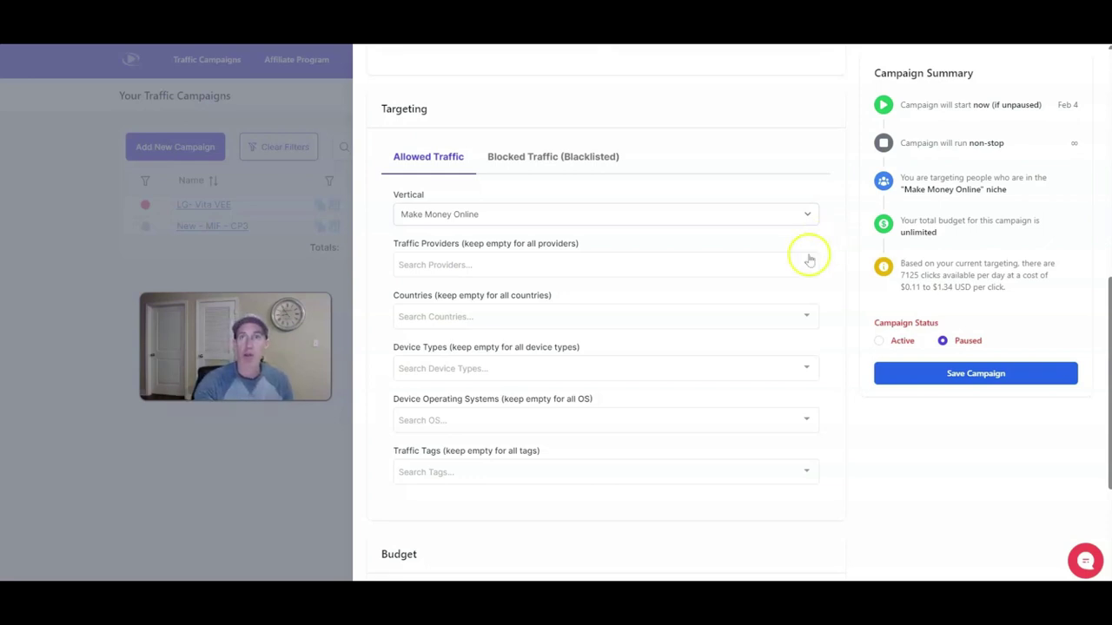
pyautogui.click(807, 263)
# Add five traffic providers, then remove all but the first, giving 373 clicks per day.
pyautogui.click(557, 300)
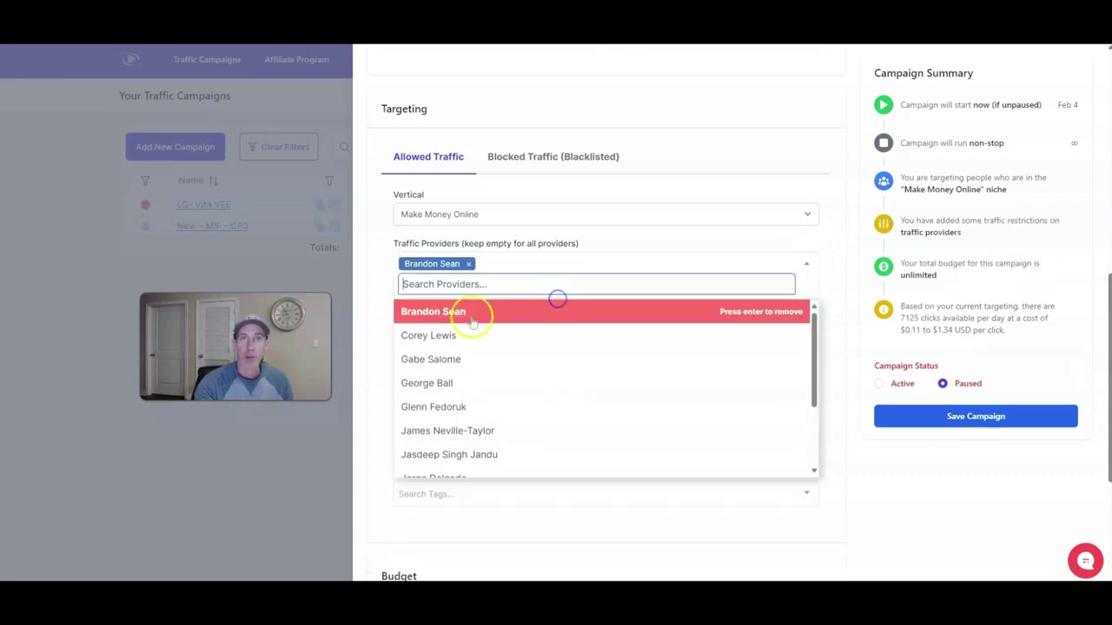
pyautogui.click(454, 333)
pyautogui.click(442, 358)
pyautogui.click(431, 383)
pyautogui.click(432, 405)
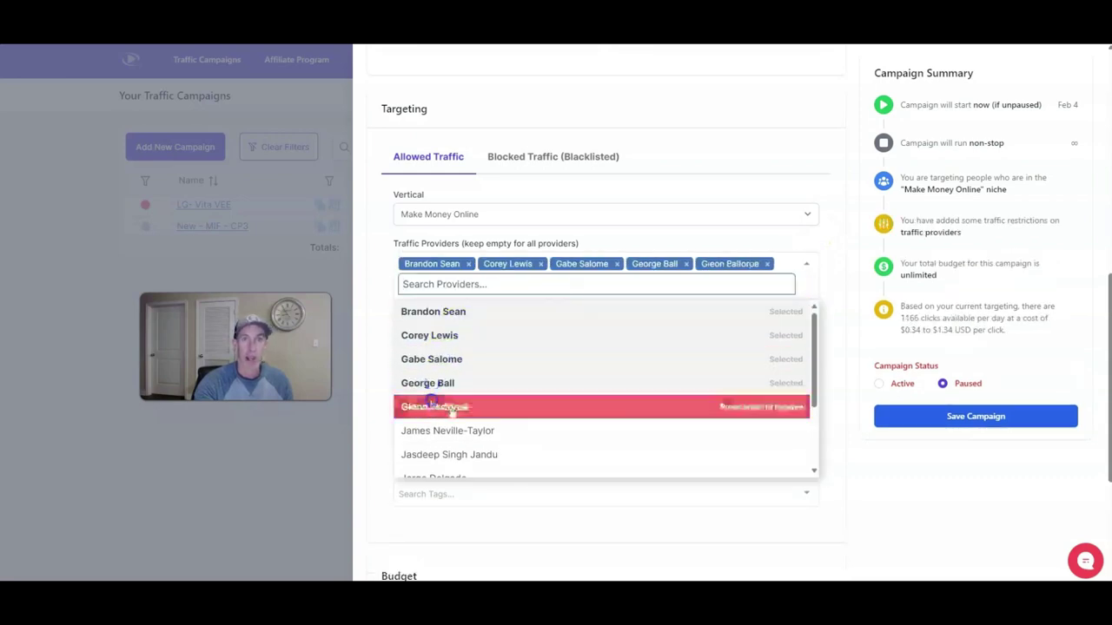
pyautogui.click(832, 258)
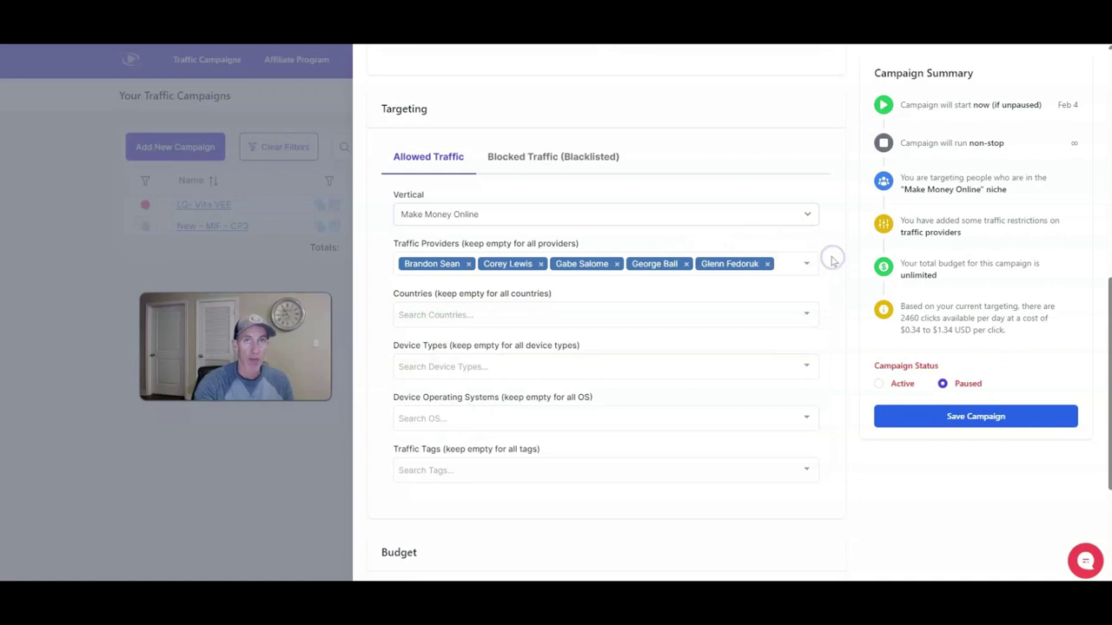
pyautogui.click(768, 265)
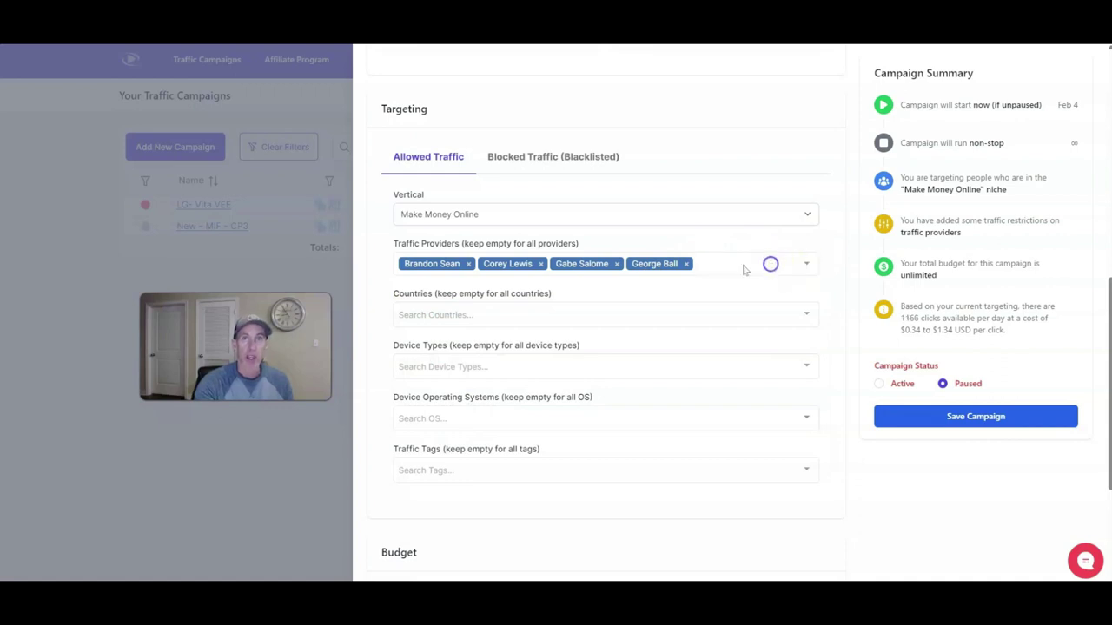
pyautogui.click(685, 264)
pyautogui.click(617, 264)
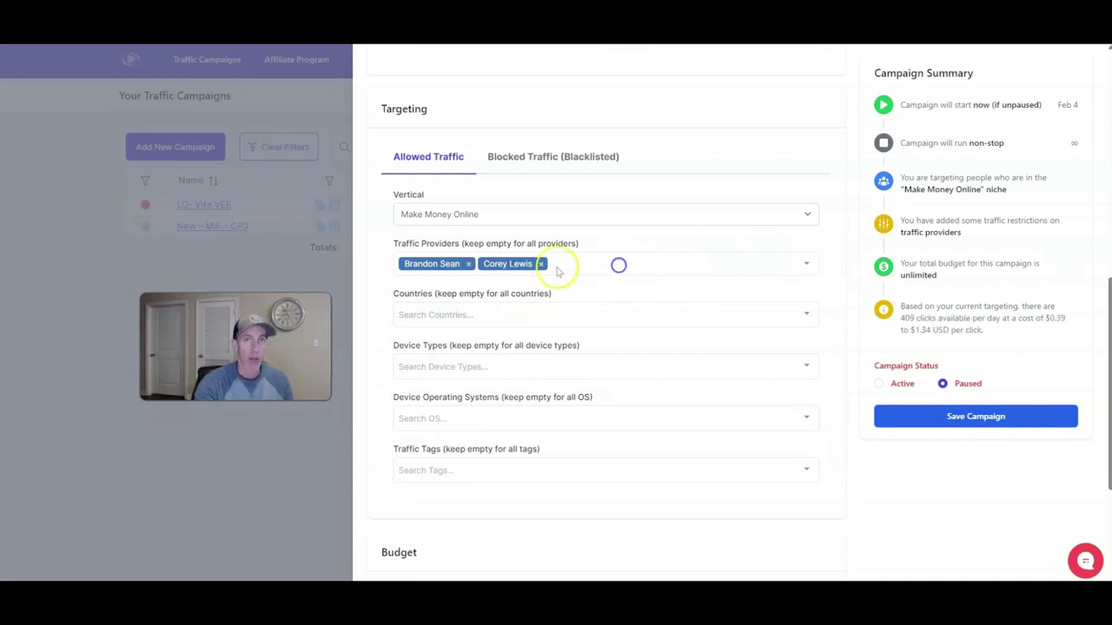
pyautogui.click(540, 264)
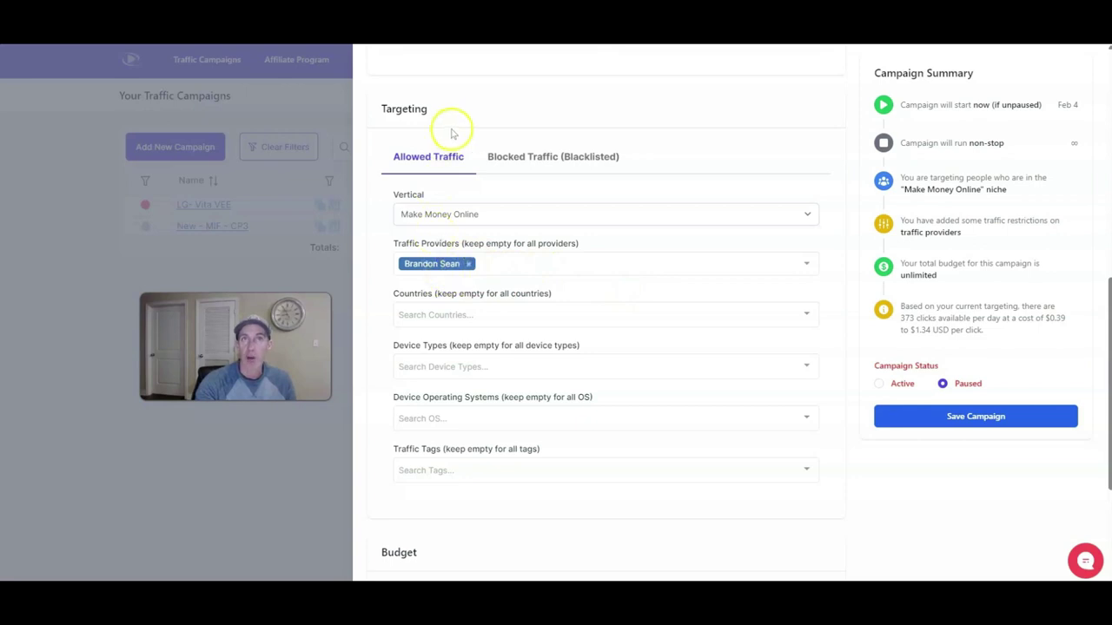
pyautogui.scroll(6, 474, 173)
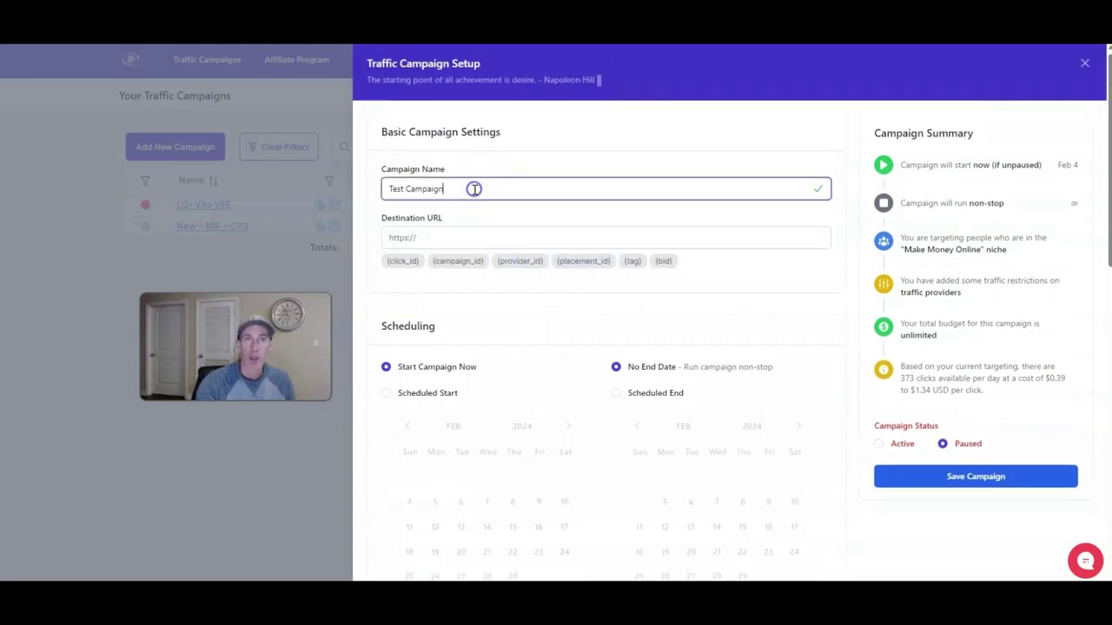
# Append 'BS' to the campaign name, making it 'Test Campaign -BS'.
pyautogui.write('BS')
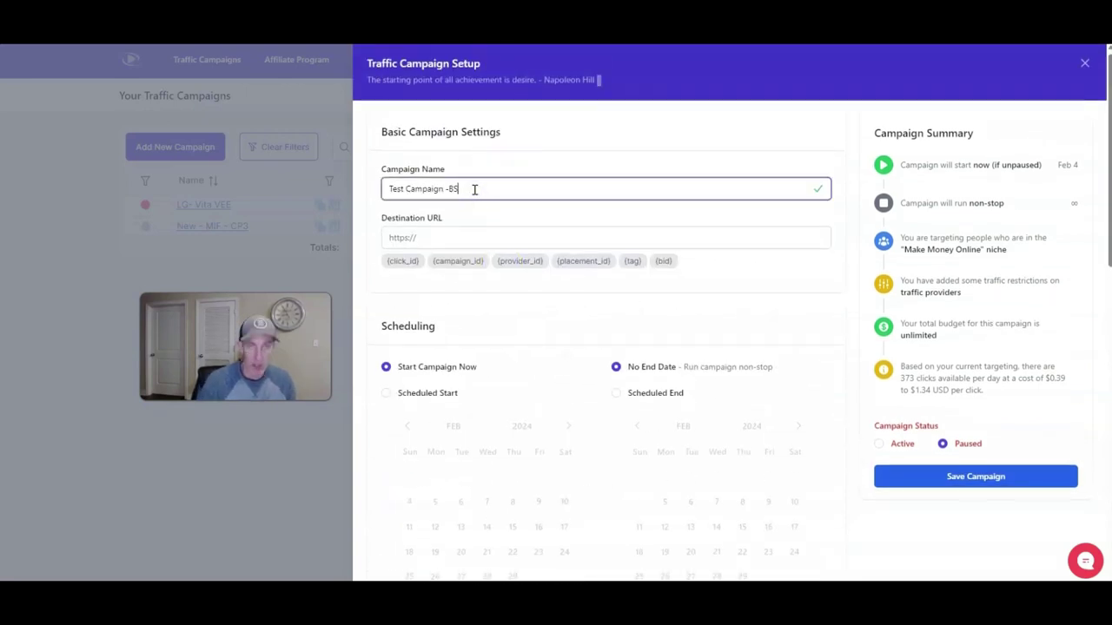
pyautogui.scroll(-6, 551, 345)
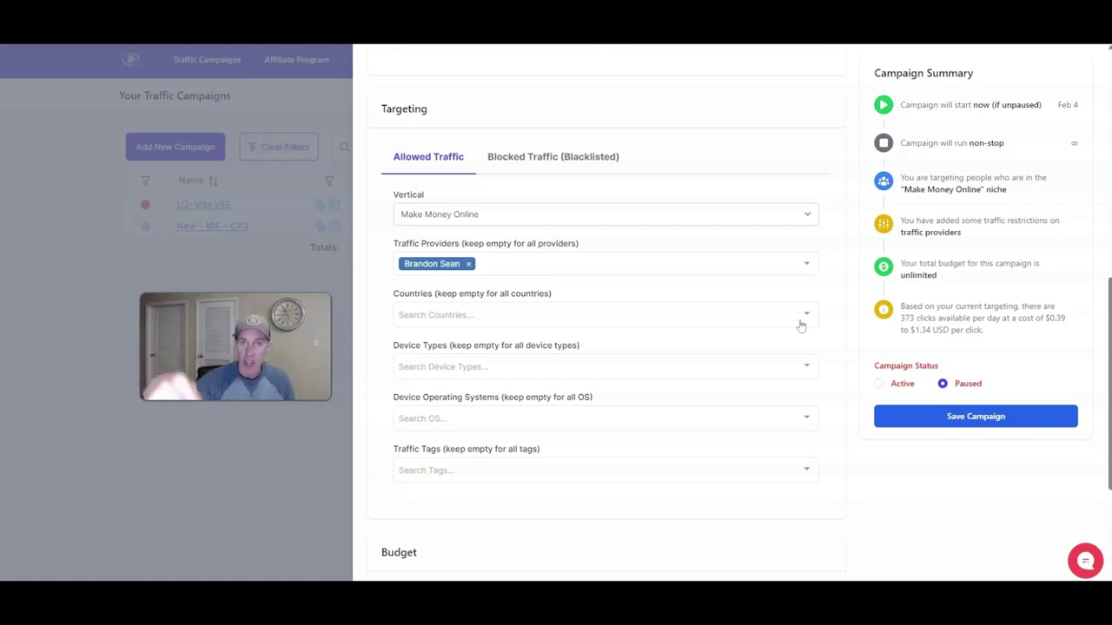
pyautogui.scroll(-2, 839, 345)
# Add the English Tier 1 and International Tier 1 country groups to the allowed countries.
pyautogui.scroll(-3, 839, 345)
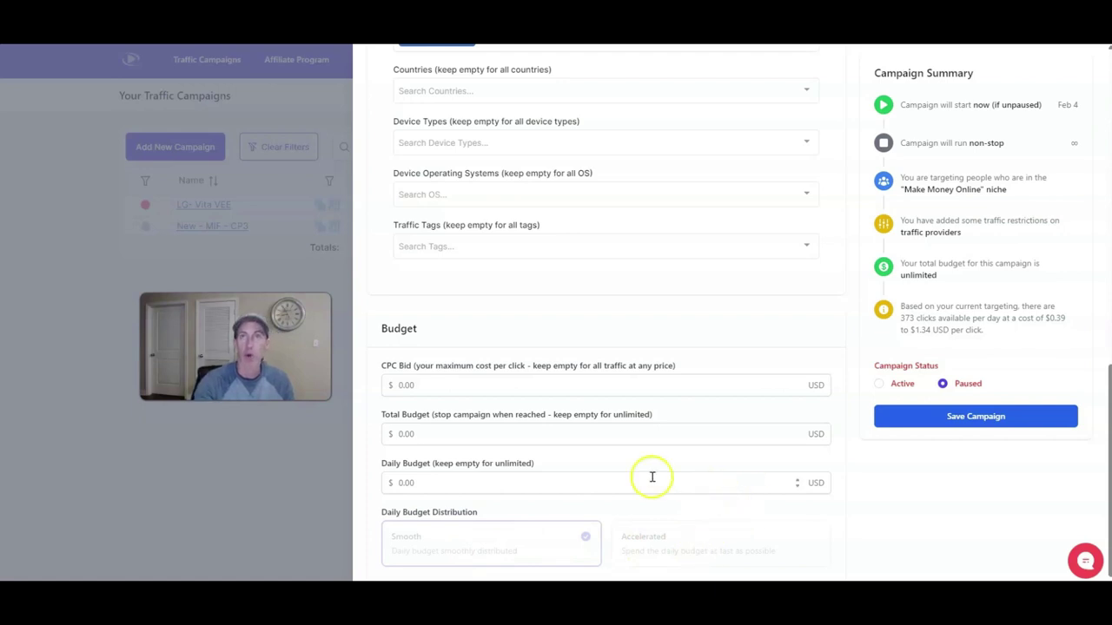
pyautogui.scroll(5, 651, 477)
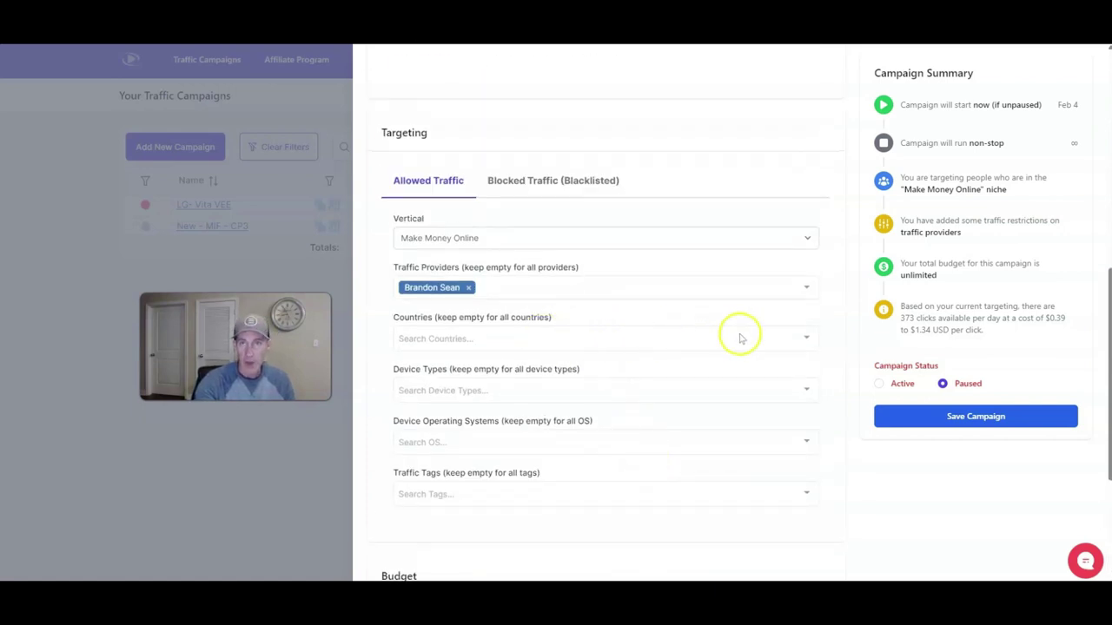
pyautogui.click(801, 336)
pyautogui.click(628, 362)
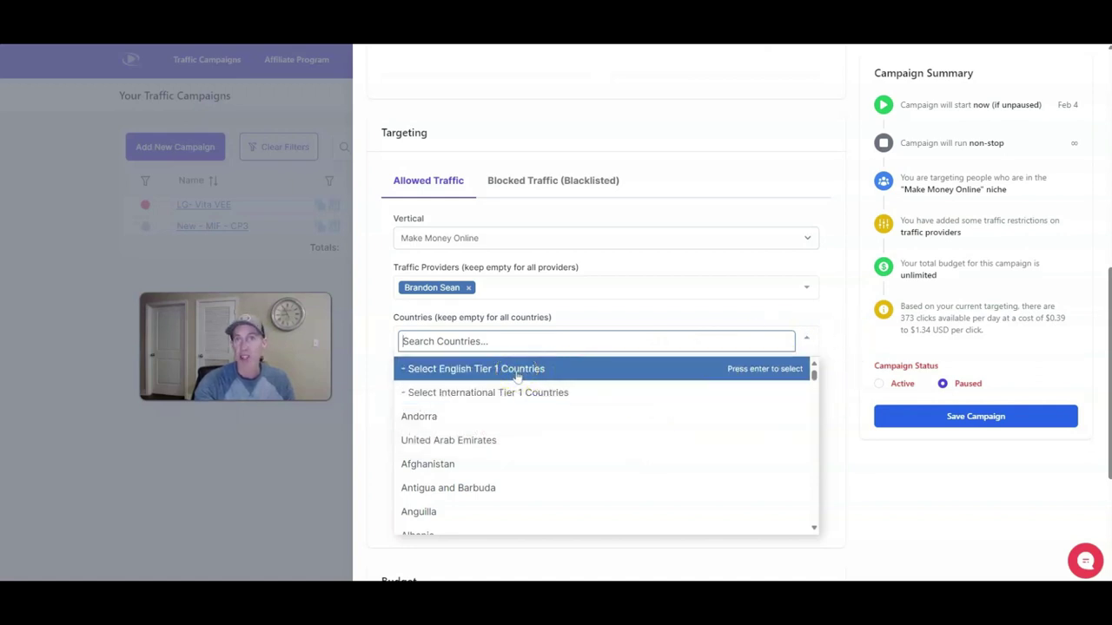
pyautogui.click(518, 374)
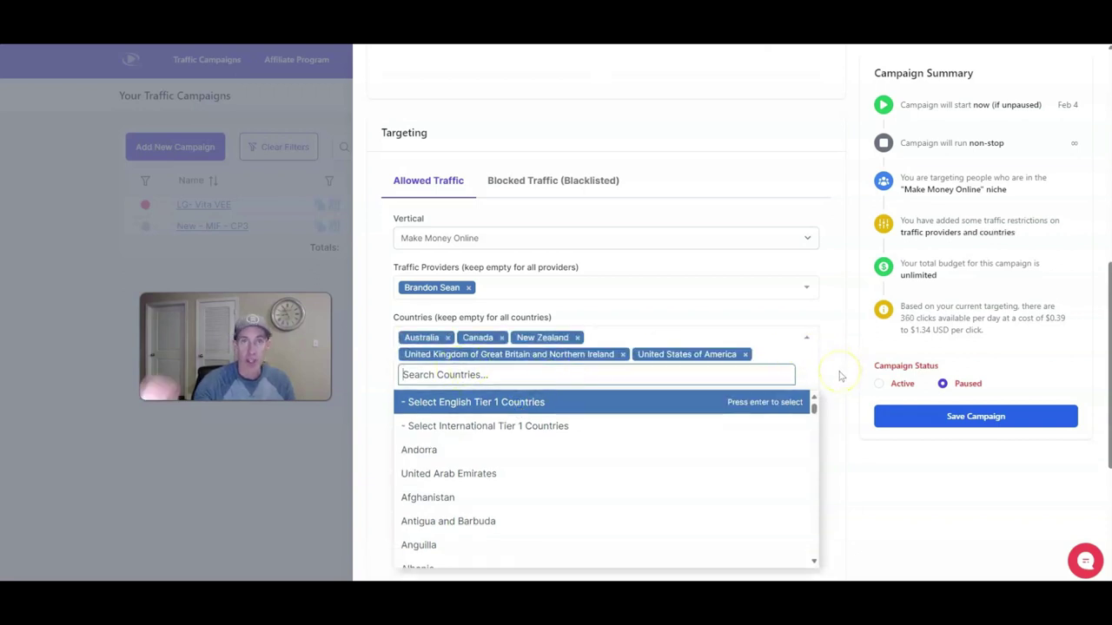
pyautogui.scroll(-2, 787, 439)
pyautogui.scroll(-2, 784, 441)
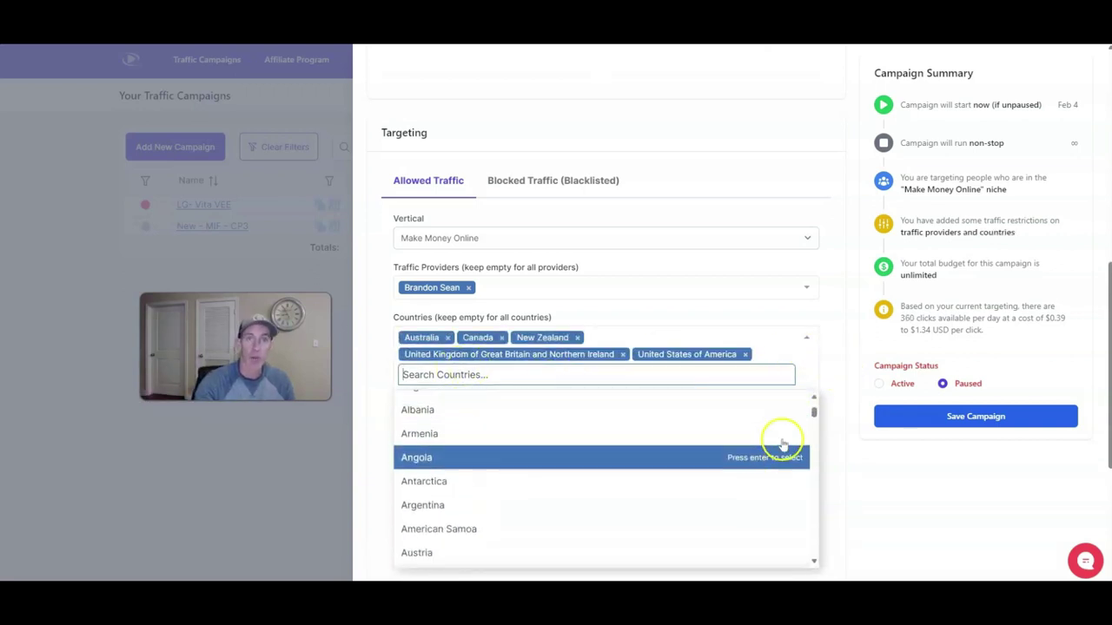
pyautogui.scroll(4, 782, 443)
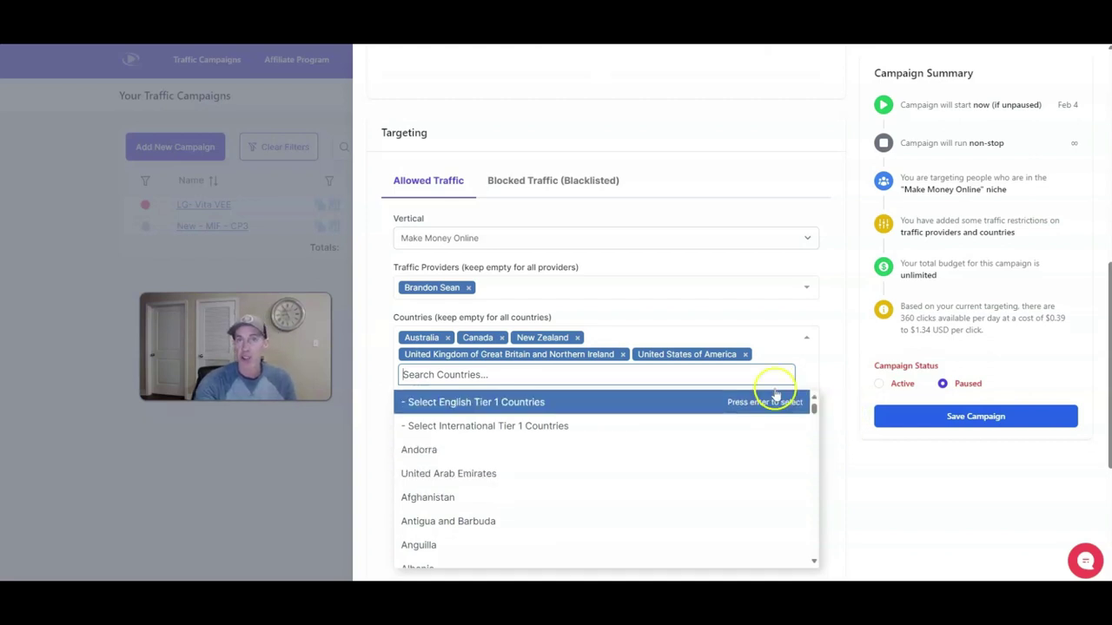
pyautogui.click(550, 426)
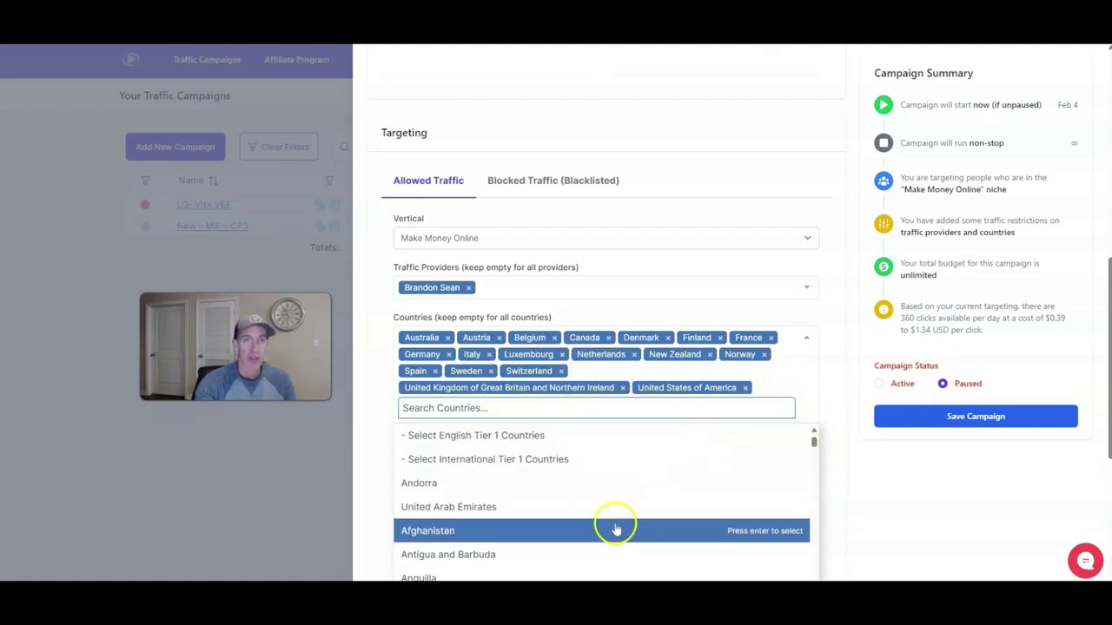
pyautogui.scroll(-2, 556, 495)
# Drop United Kingdom, United States, Netherlands, Luxembourg, Switzerland and Sweden, leaving twelve countries.
pyautogui.click(529, 495)
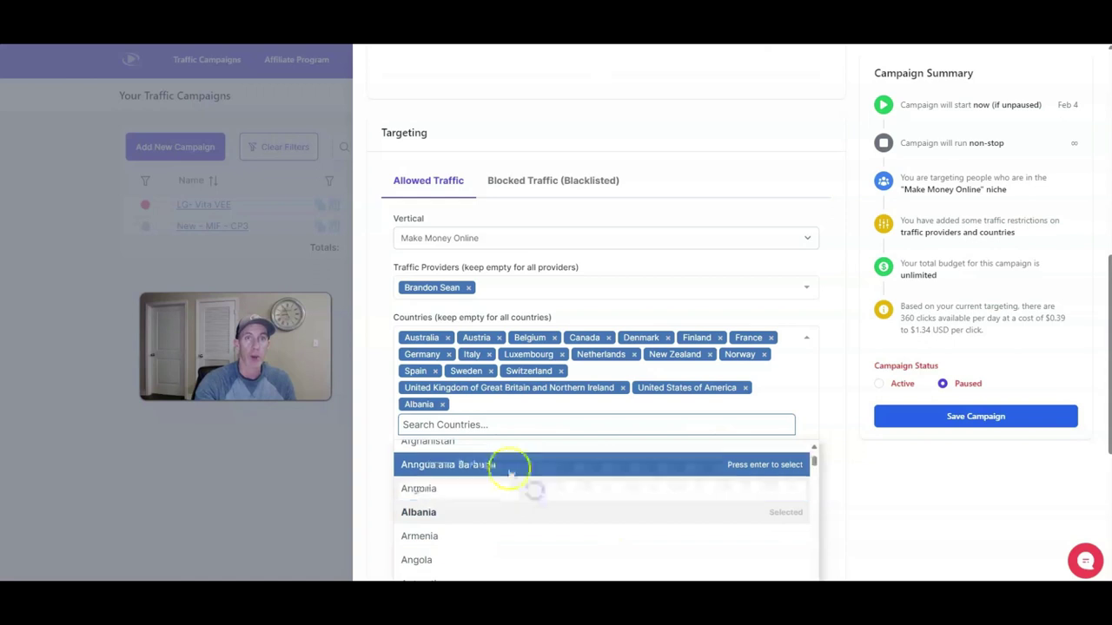
pyautogui.click(473, 524)
pyautogui.click(461, 495)
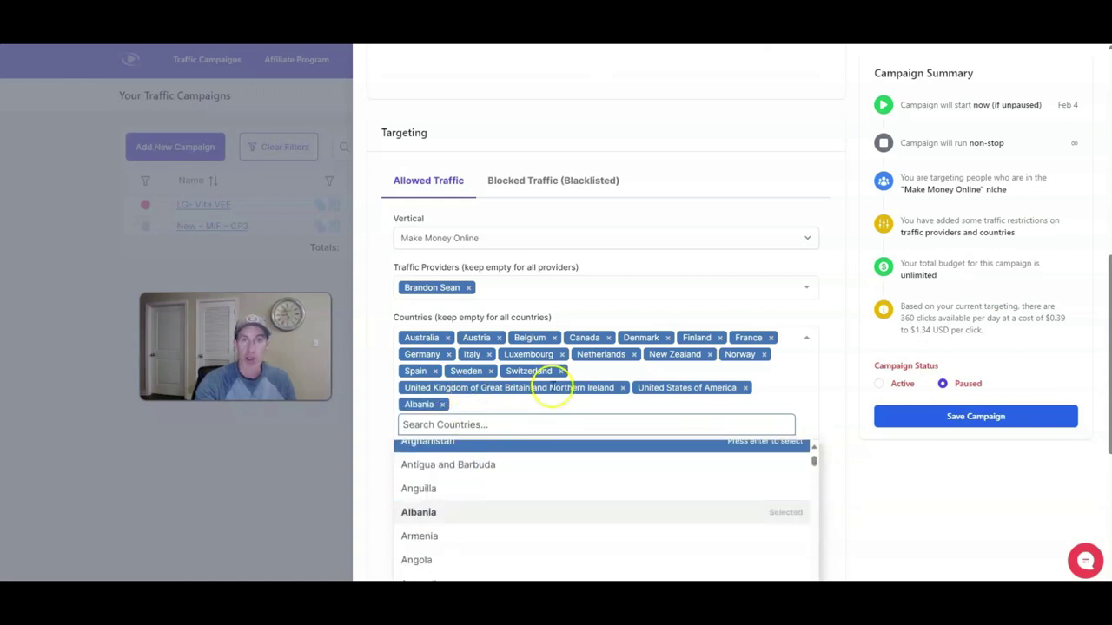
pyautogui.click(442, 405)
pyautogui.click(622, 388)
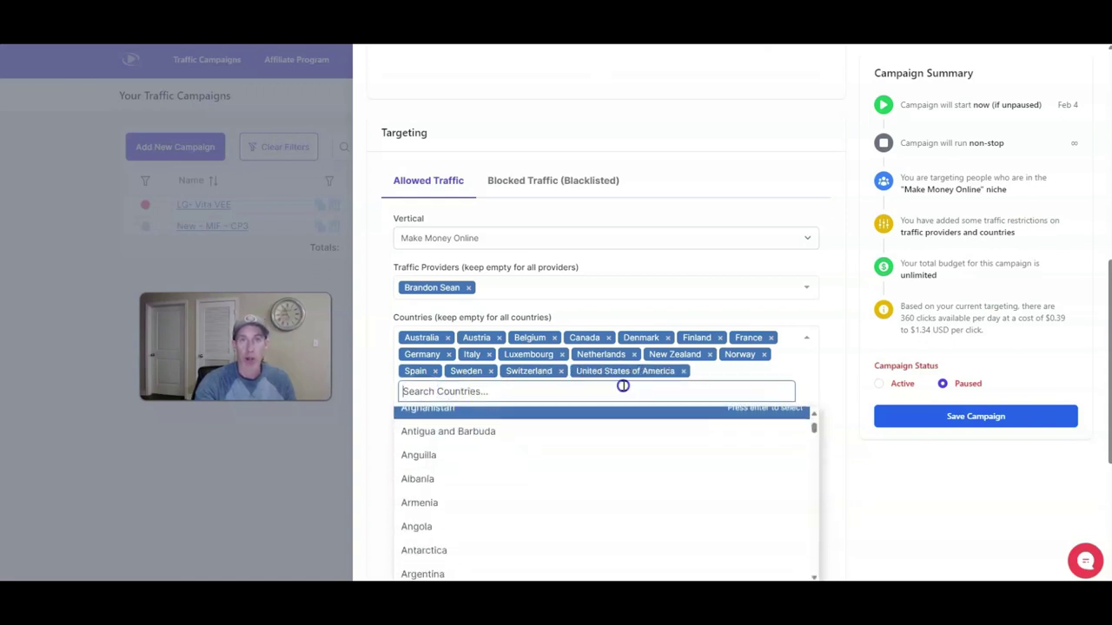
pyautogui.click(682, 371)
pyautogui.click(633, 354)
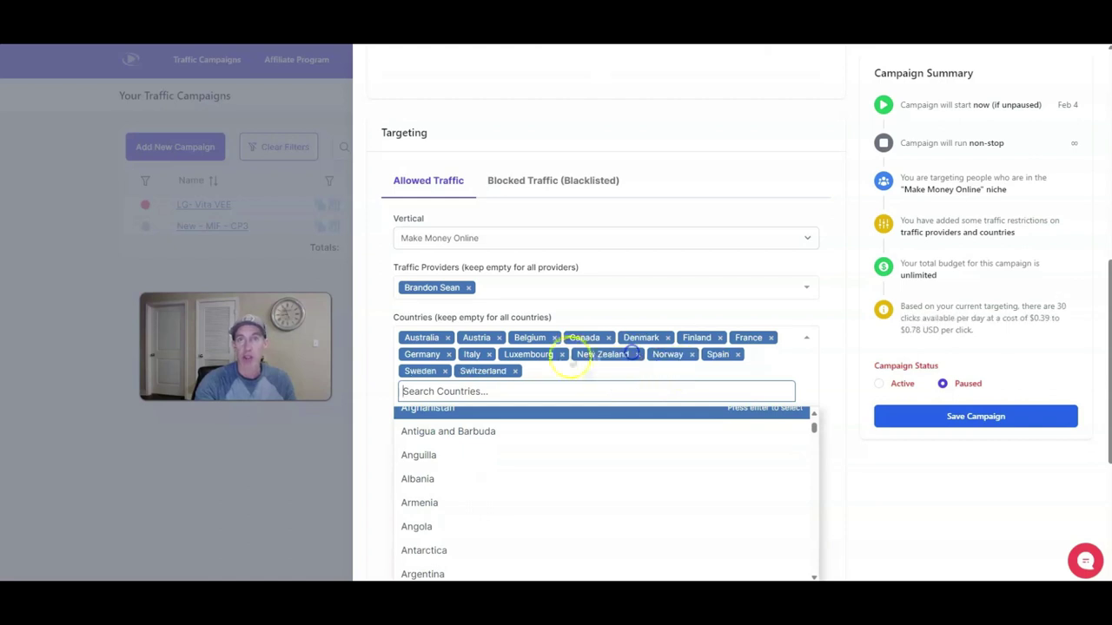
pyautogui.click(562, 354)
pyautogui.click(458, 370)
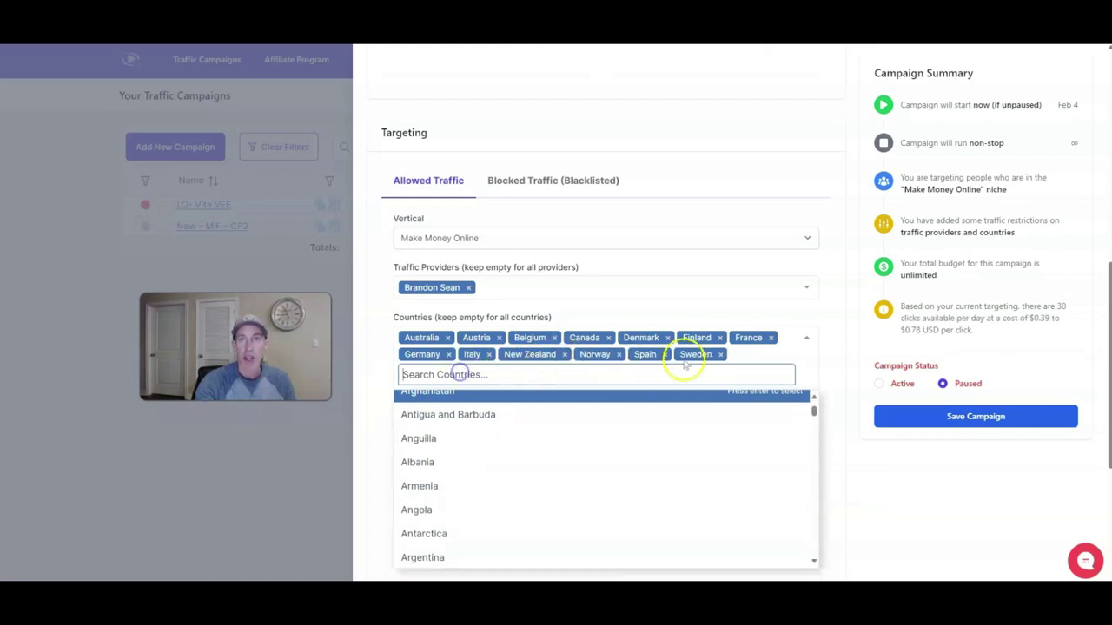
pyautogui.click(720, 354)
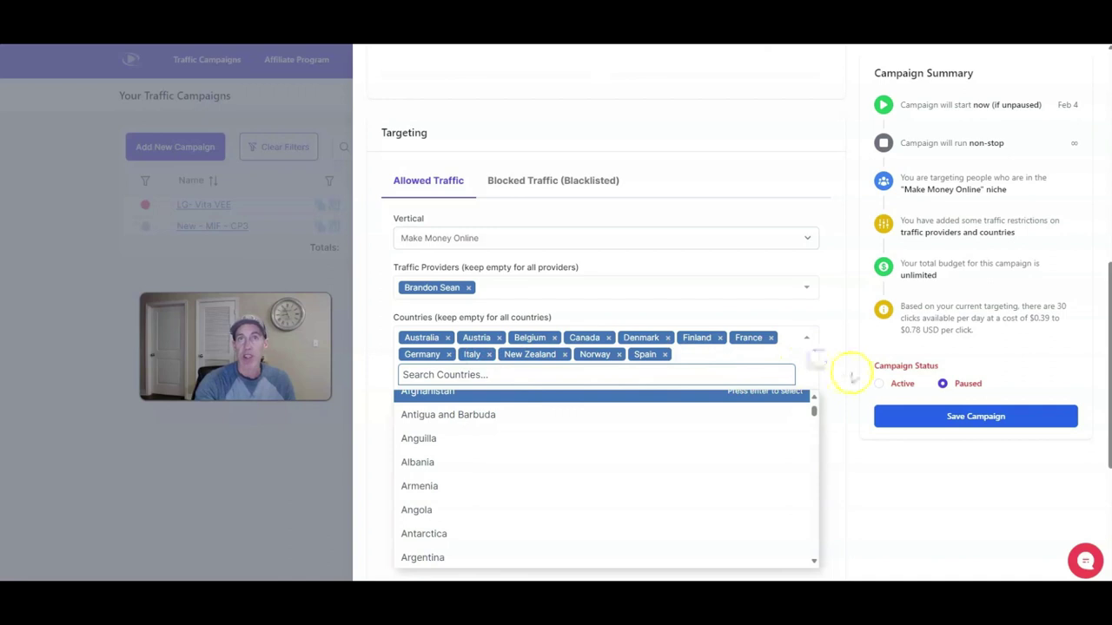
pyautogui.click(843, 361)
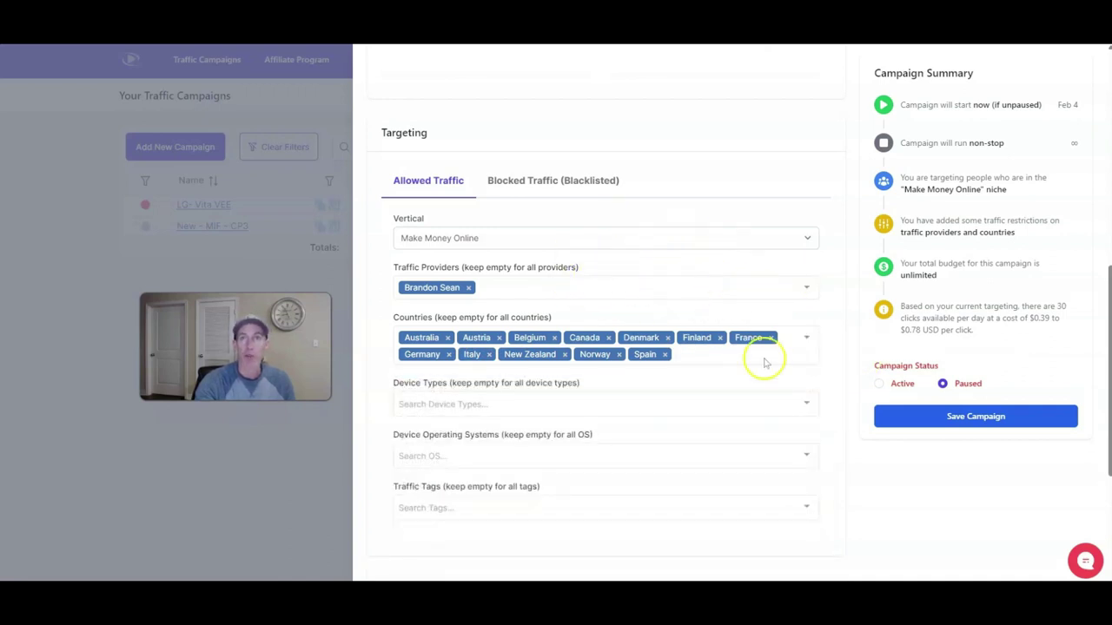
pyautogui.scroll(-1, 808, 374)
pyautogui.scroll(-2, 825, 383)
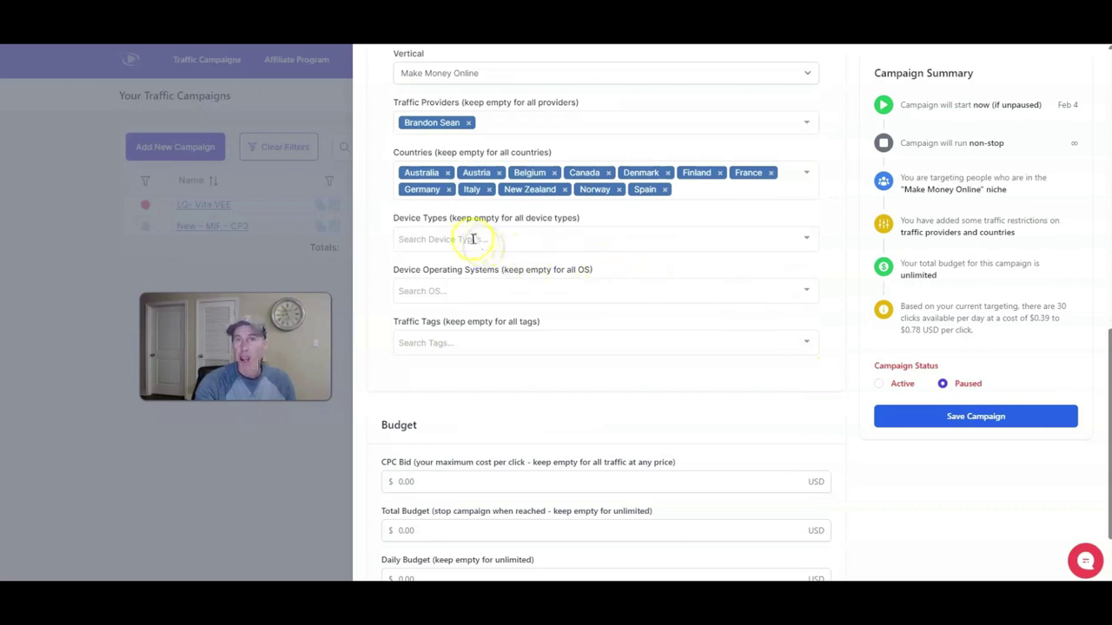
pyautogui.click(686, 248)
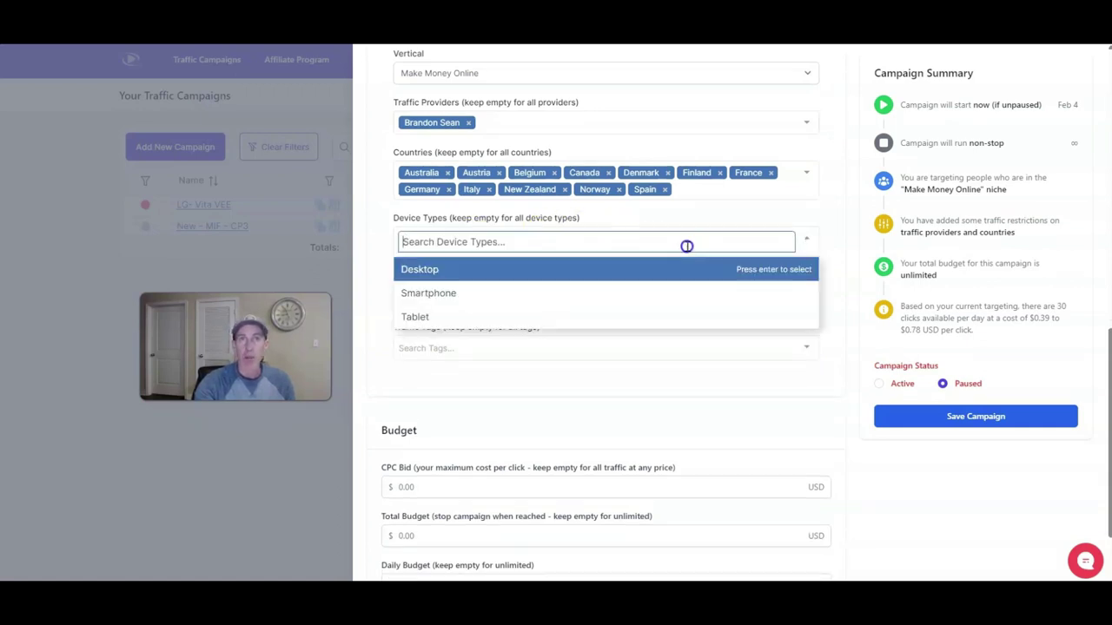
pyautogui.click(839, 290)
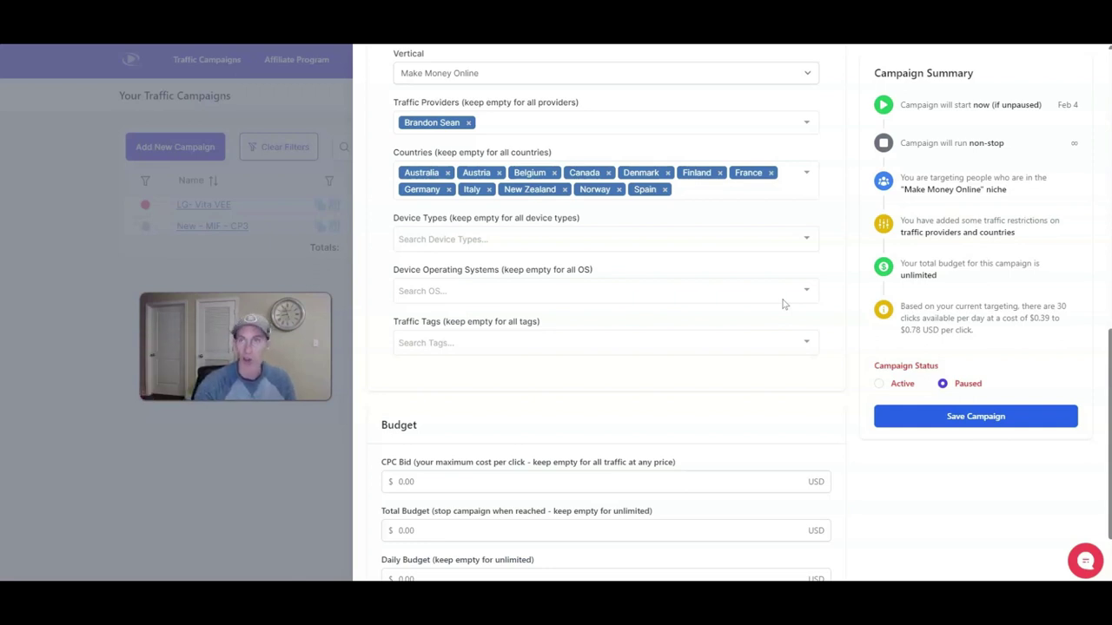
pyautogui.scroll(-1, 839, 325)
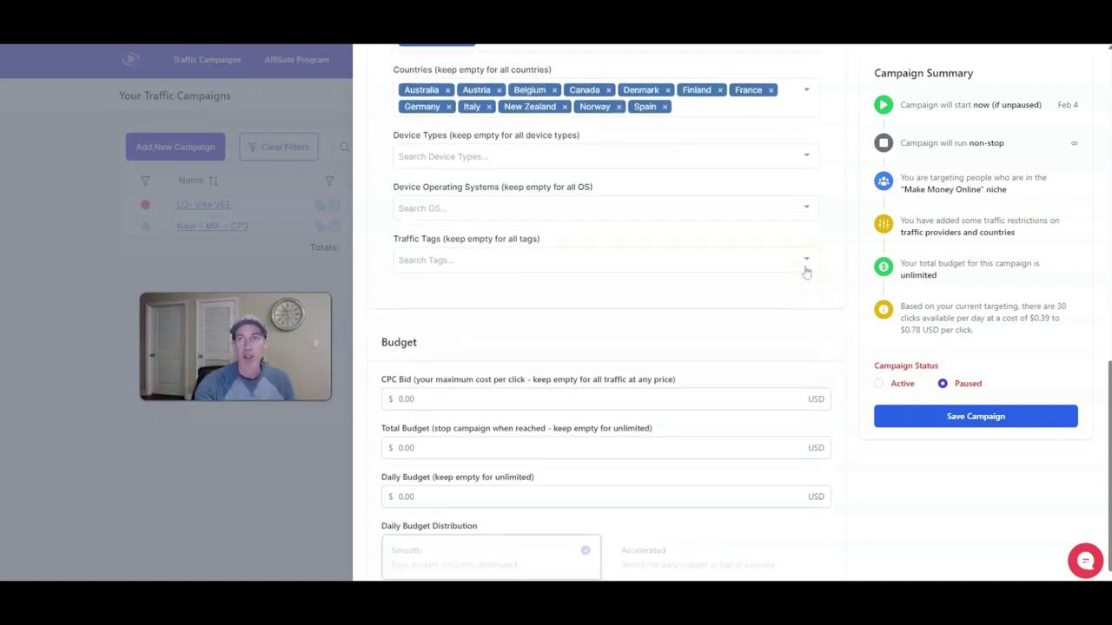
pyautogui.moveTo(901, 304); pyautogui.dragTo(1054, 330)
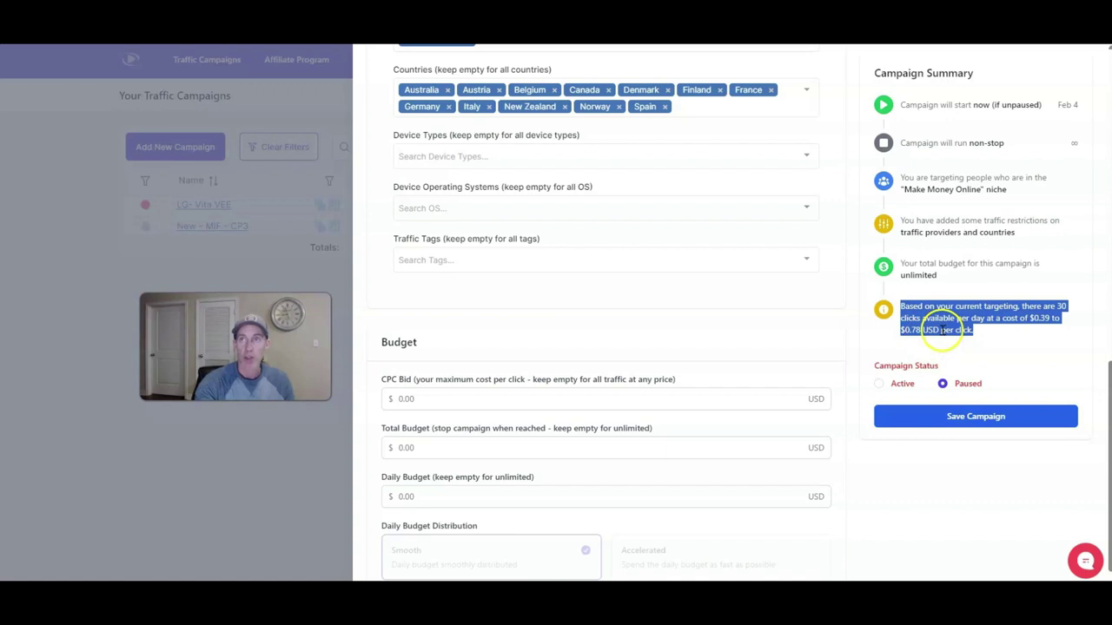
pyautogui.click(814, 305)
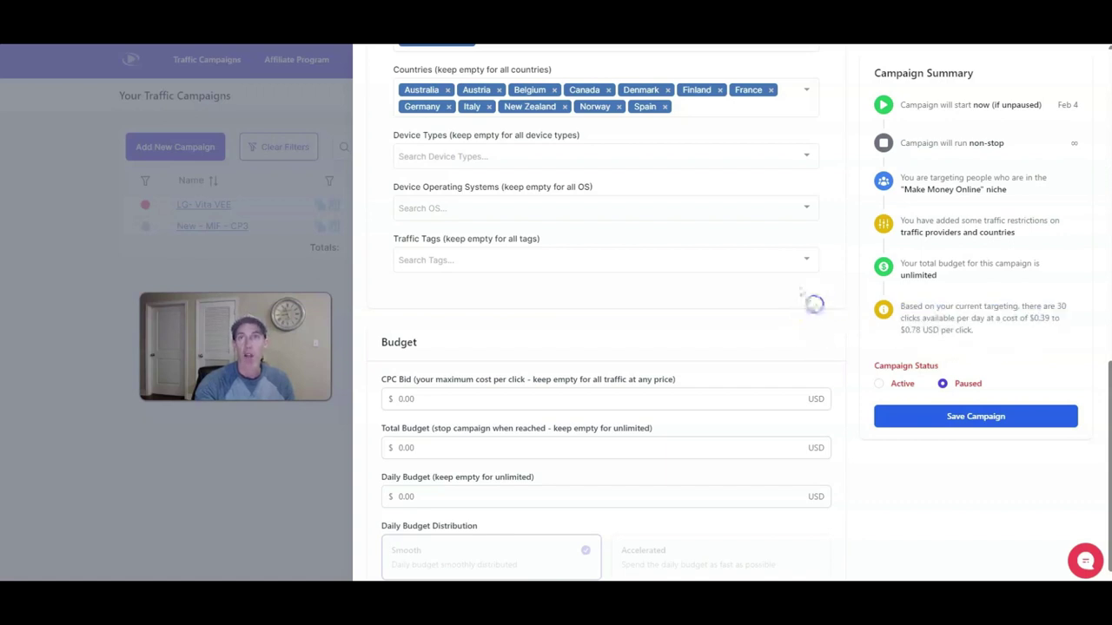
pyautogui.click(798, 265)
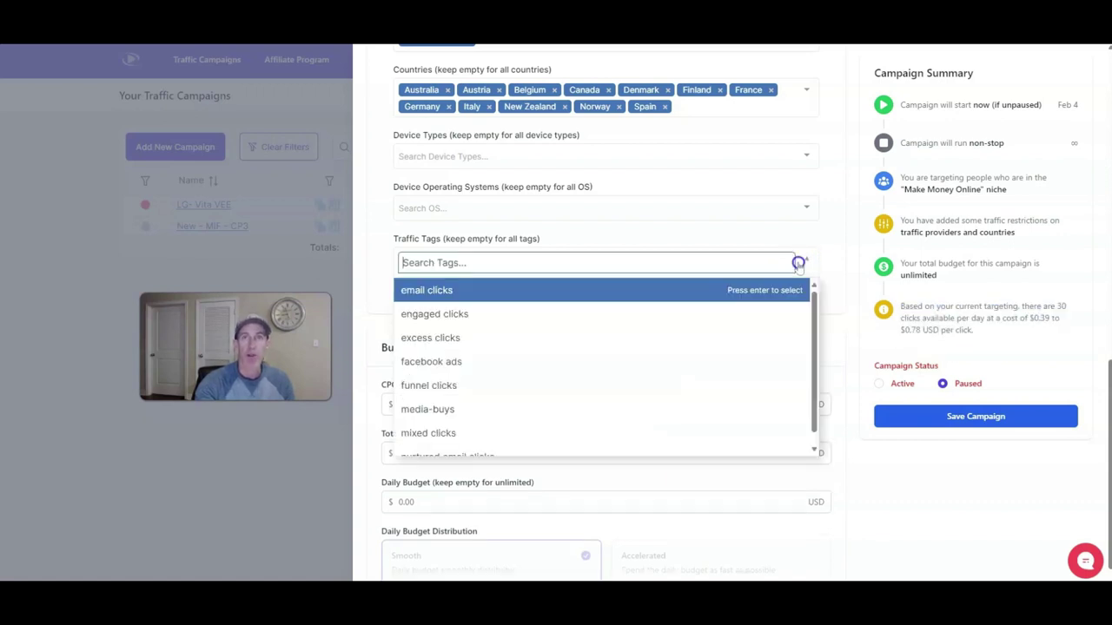
pyautogui.click(454, 292)
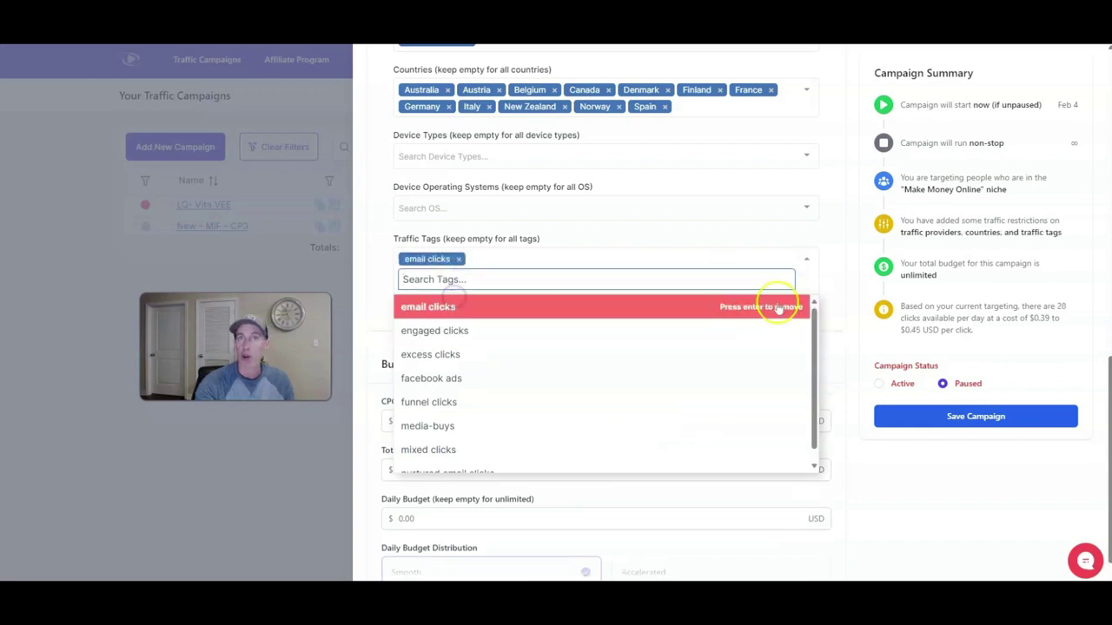
pyautogui.click(826, 269)
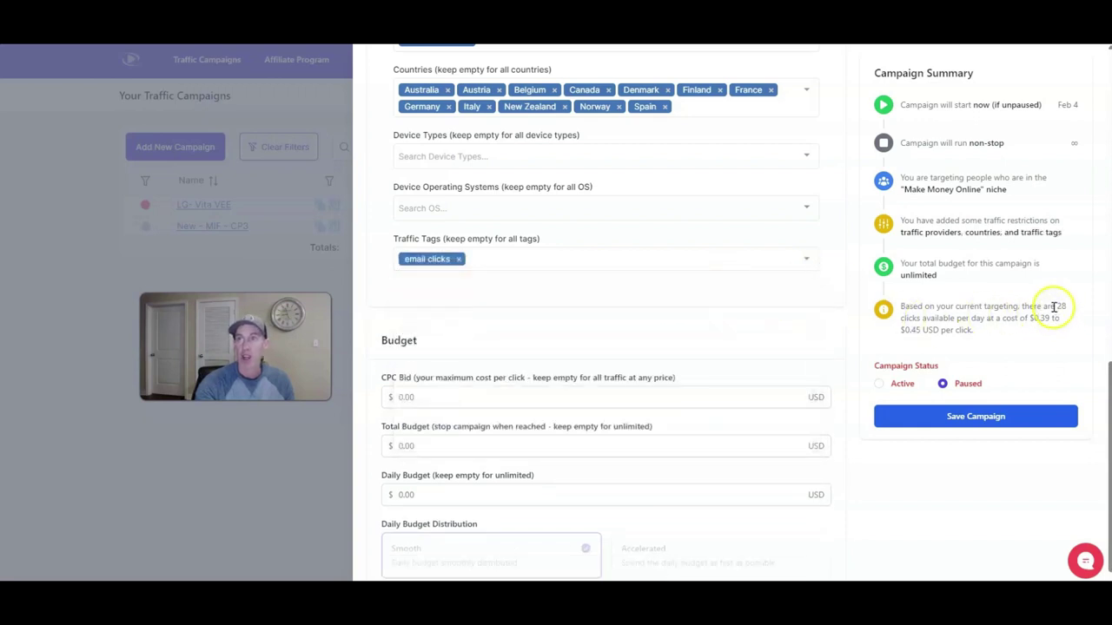
pyautogui.click(805, 261)
pyautogui.click(430, 330)
pyautogui.click(429, 355)
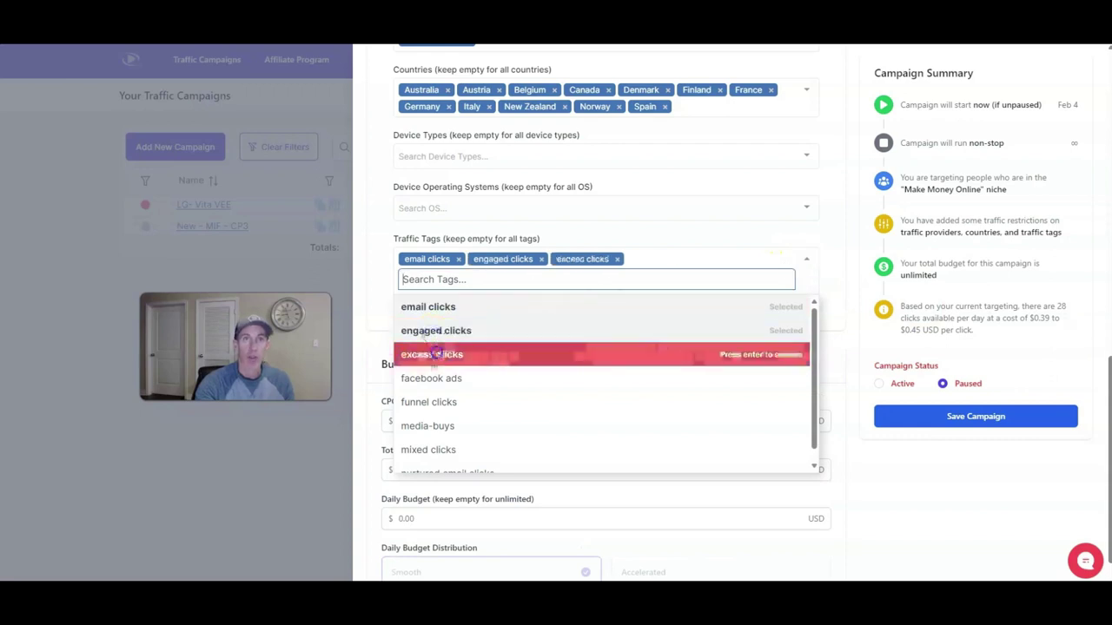
pyautogui.click(430, 380)
pyautogui.click(417, 402)
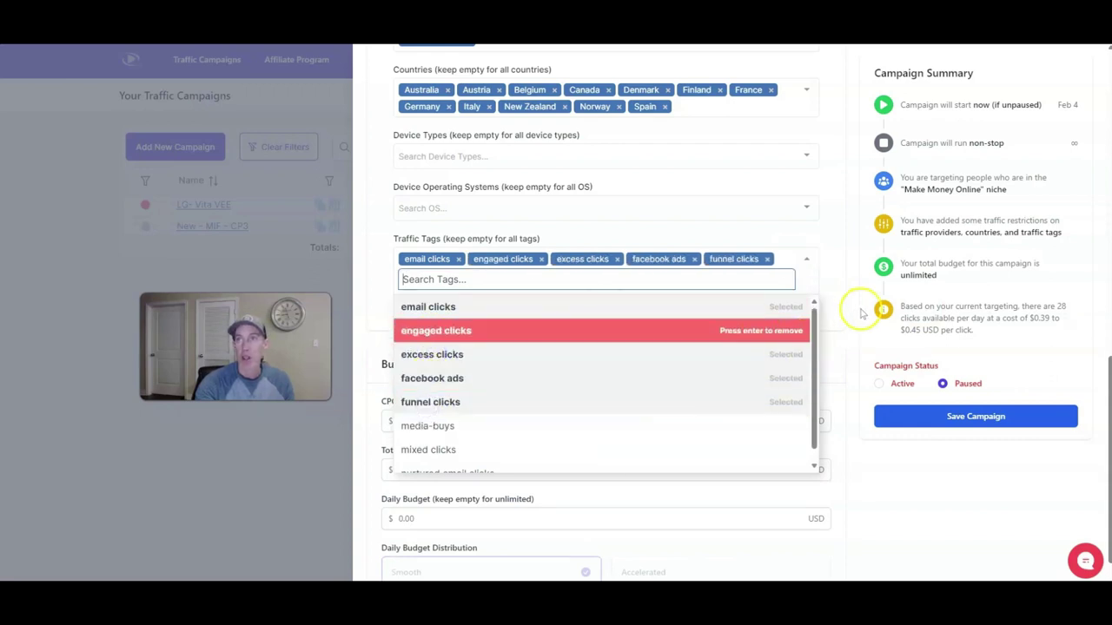
pyautogui.moveTo(858, 310); pyautogui.dragTo(1007, 319)
pyautogui.click(1007, 319)
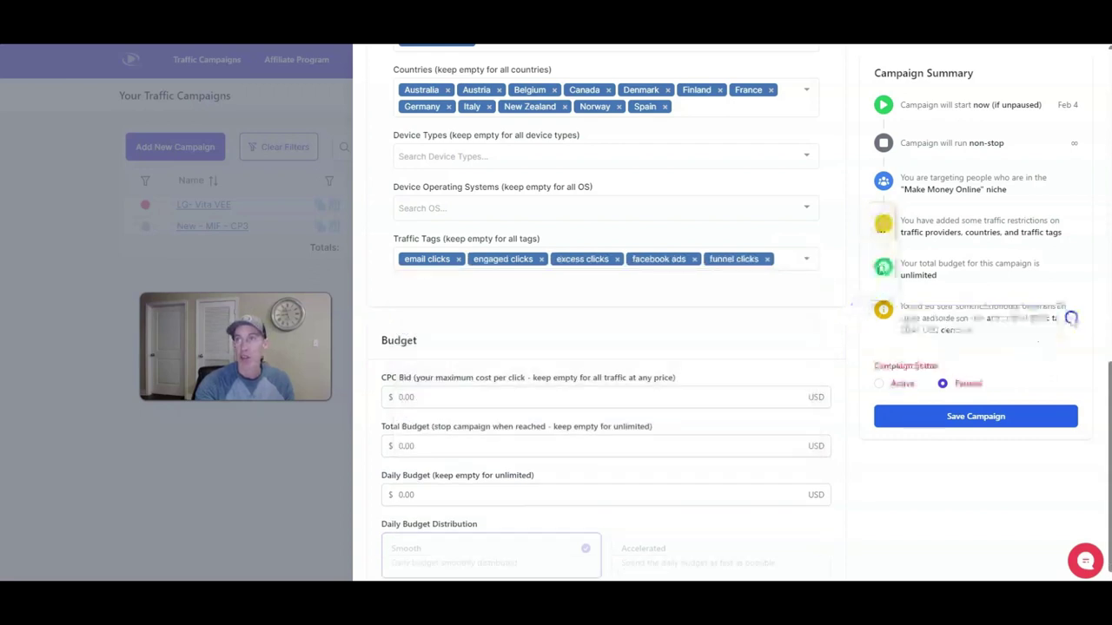
pyautogui.click(767, 259)
pyautogui.click(694, 259)
pyautogui.click(616, 259)
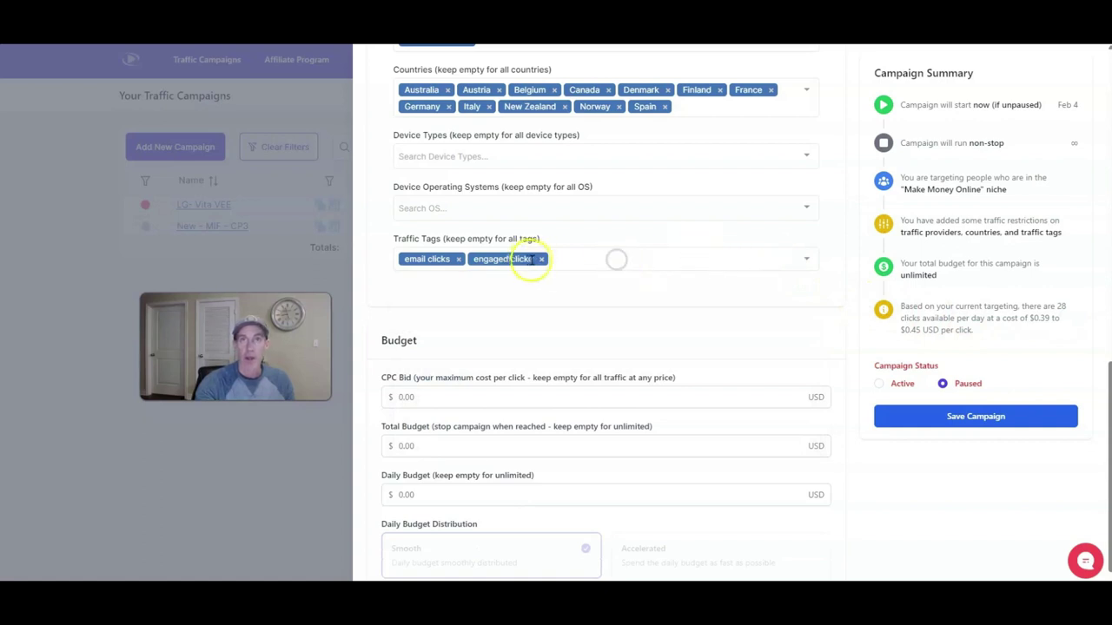
pyautogui.click(540, 259)
pyautogui.click(458, 258)
pyautogui.click(799, 258)
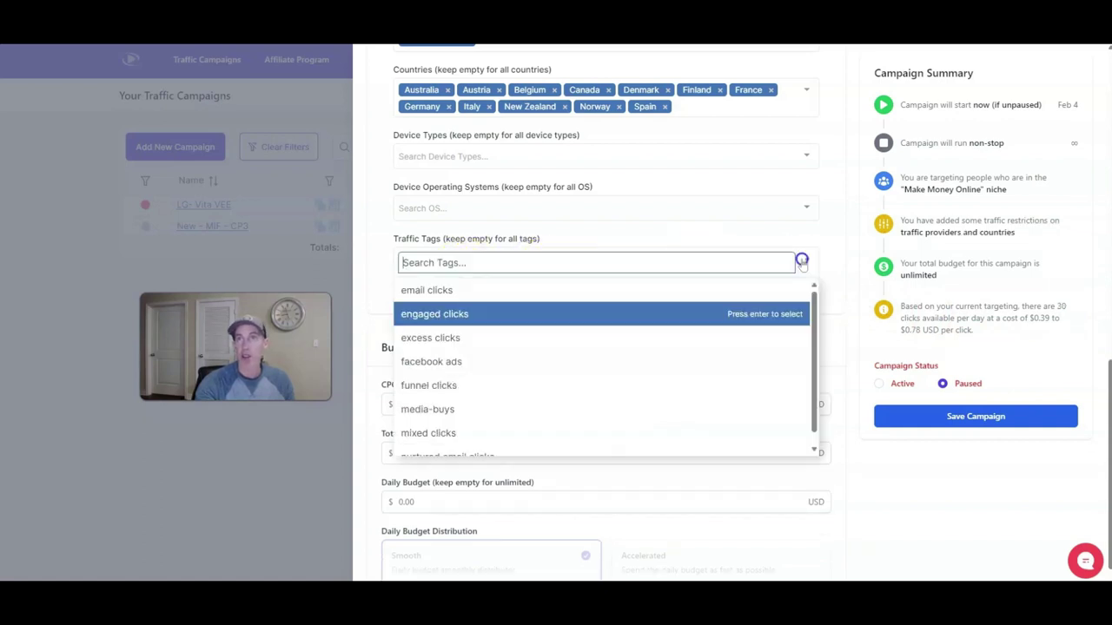
pyautogui.scroll(-1, 731, 369)
pyautogui.click(540, 447)
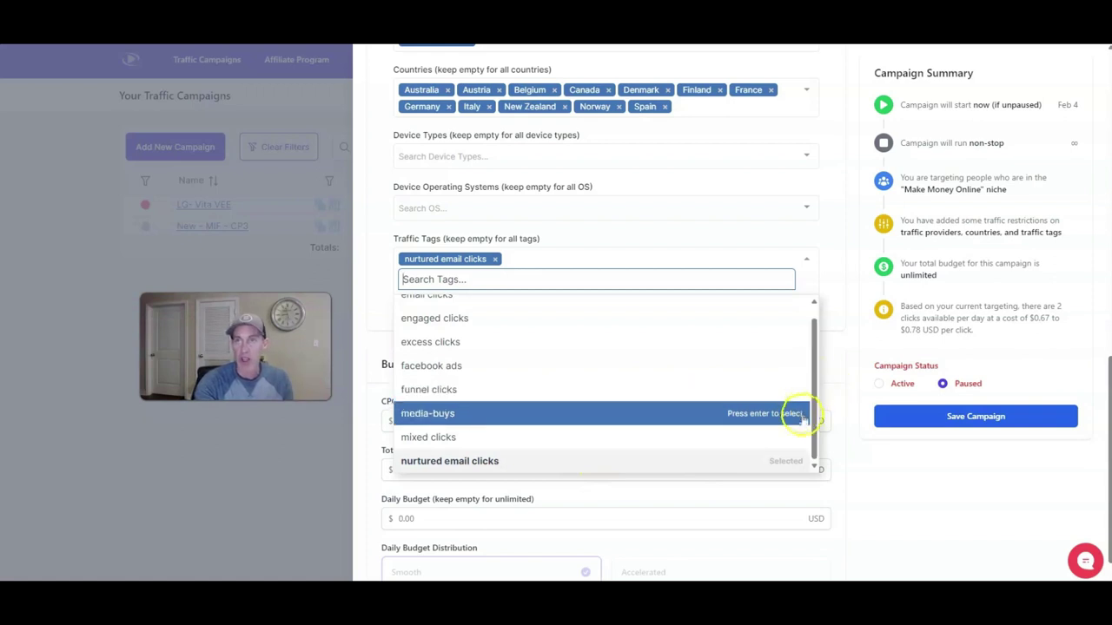
pyautogui.click(494, 258)
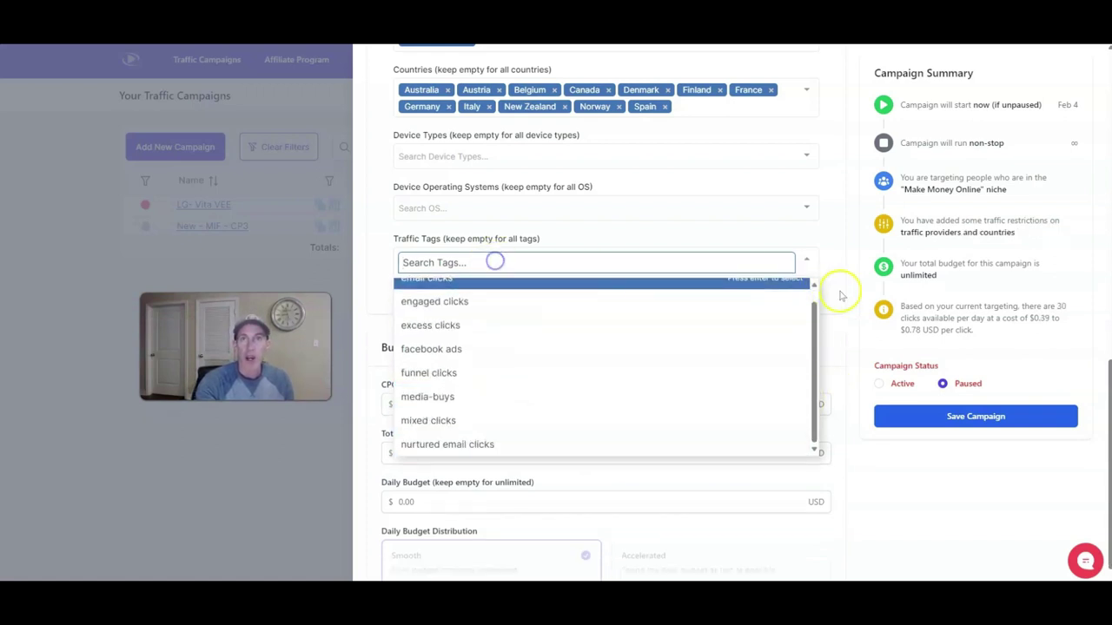
pyautogui.scroll(1, 556, 374)
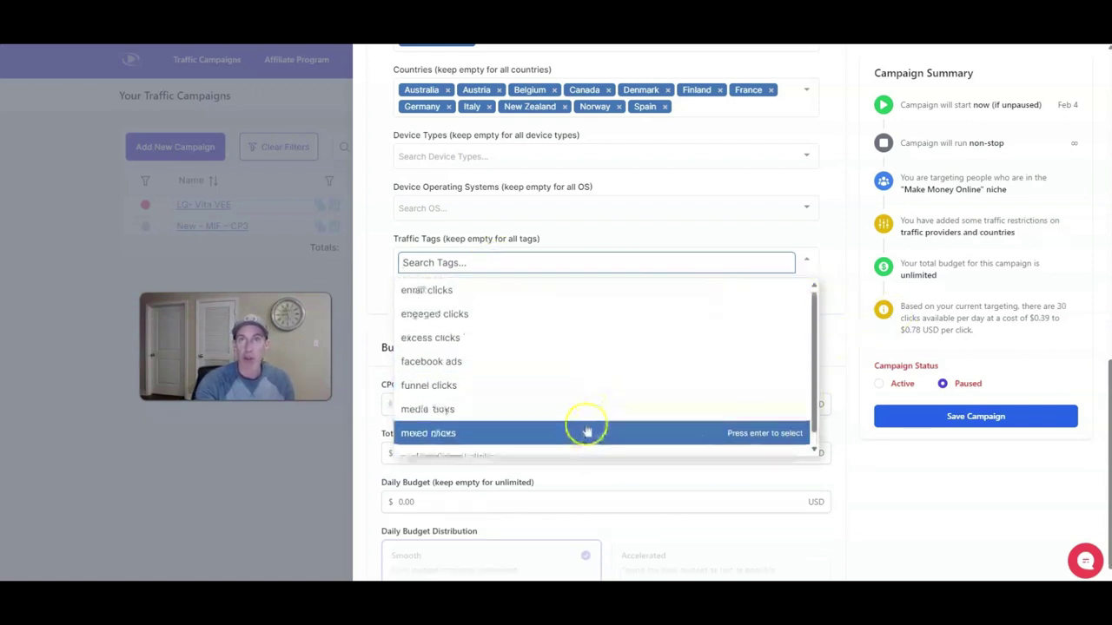
pyautogui.click(843, 270)
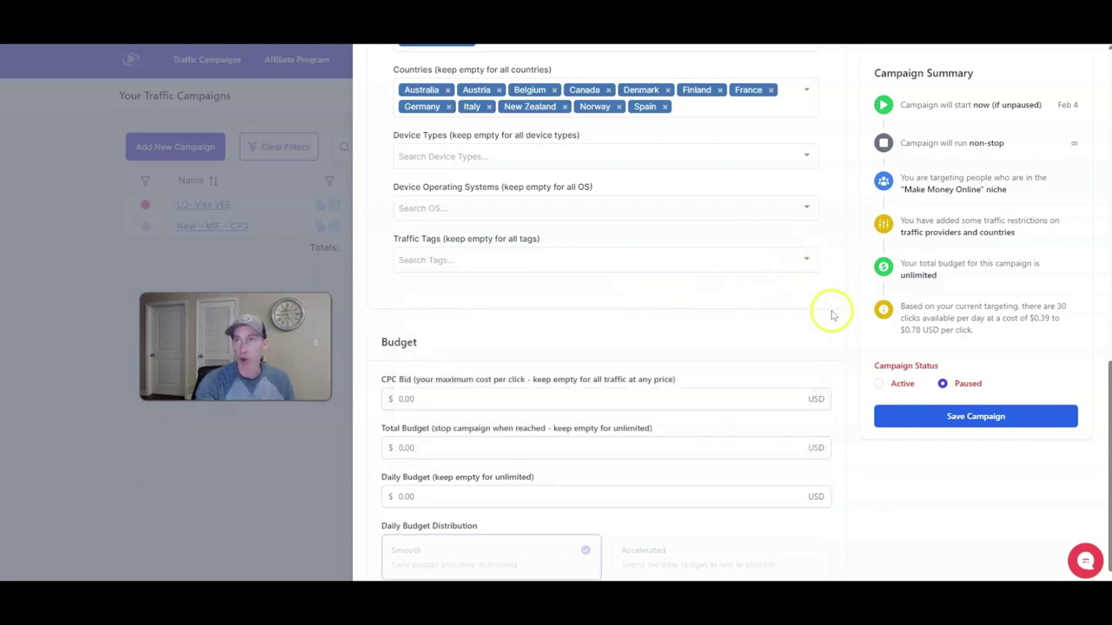
pyautogui.scroll(4, 799, 289)
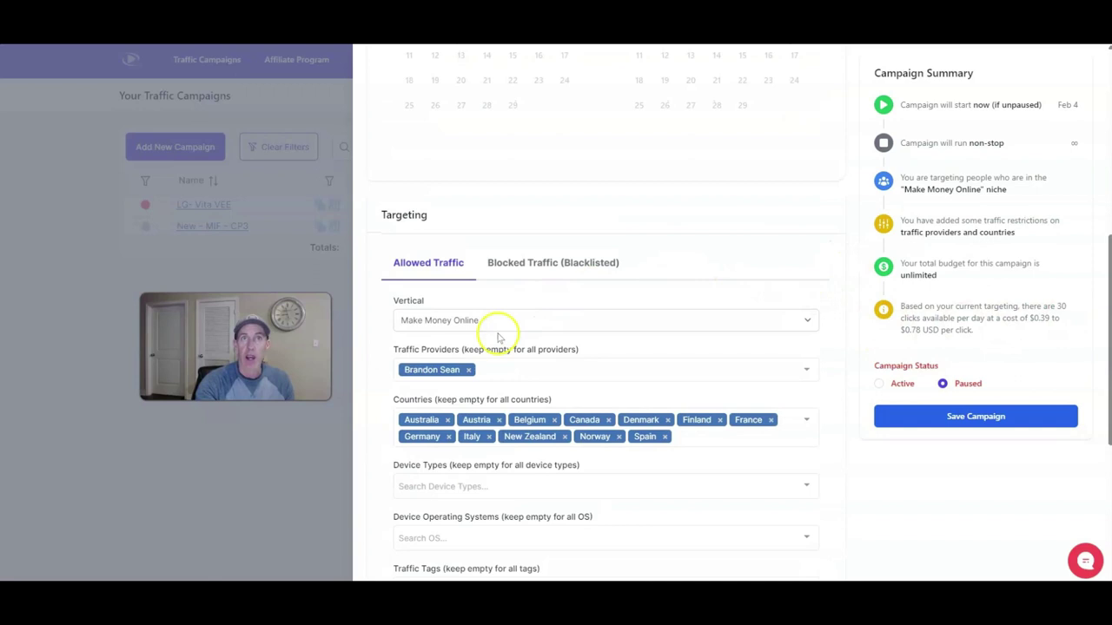
# Replace the campaign's current traffic provider with a different one.
pyautogui.click(471, 370)
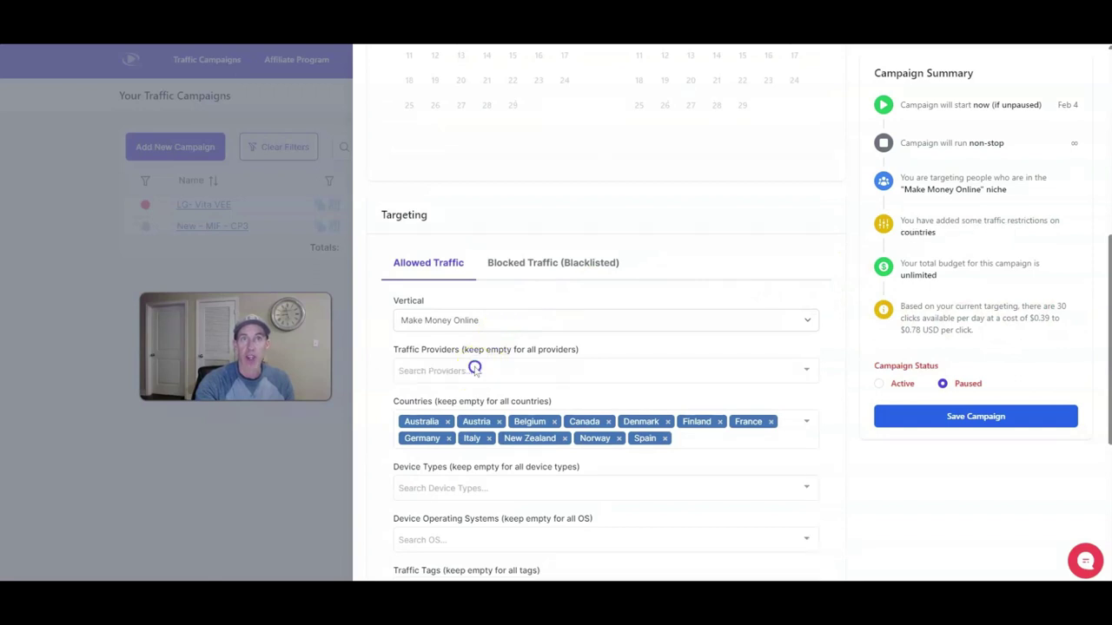
pyautogui.click(799, 372)
pyautogui.scroll(-1, 572, 454)
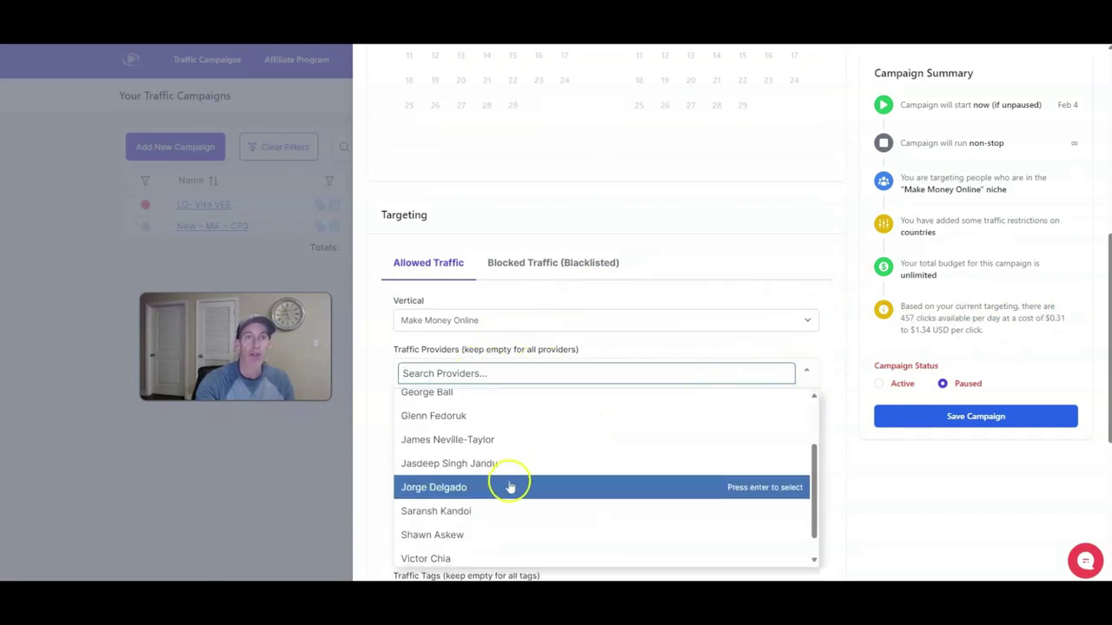
pyautogui.scroll(-1, 509, 499)
pyautogui.click(487, 552)
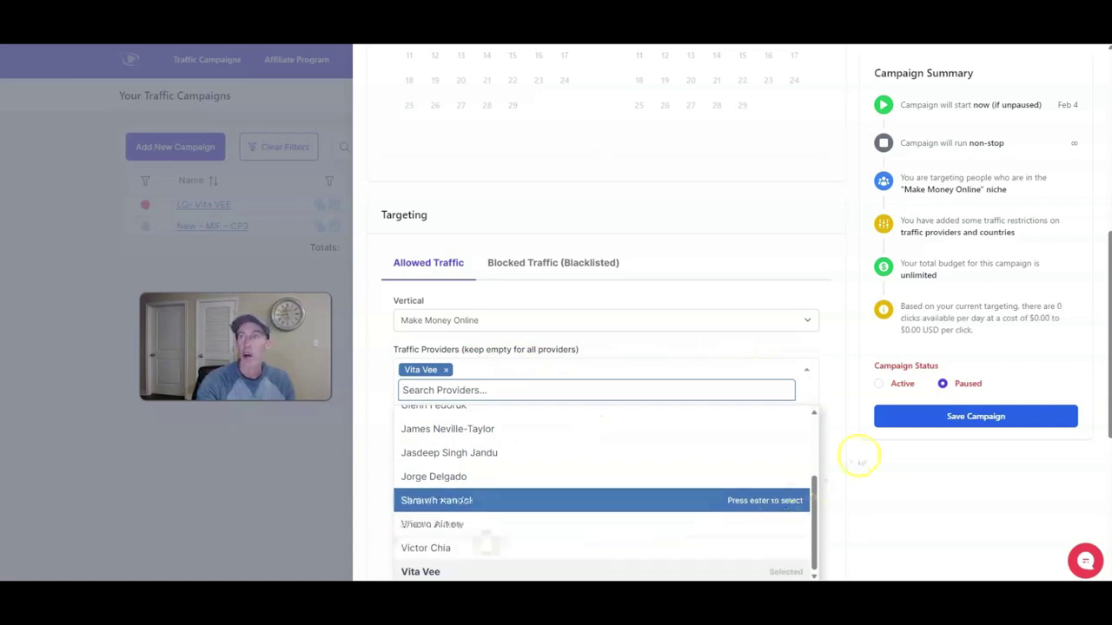
pyautogui.scroll(-2, 772, 365)
pyautogui.click(834, 368)
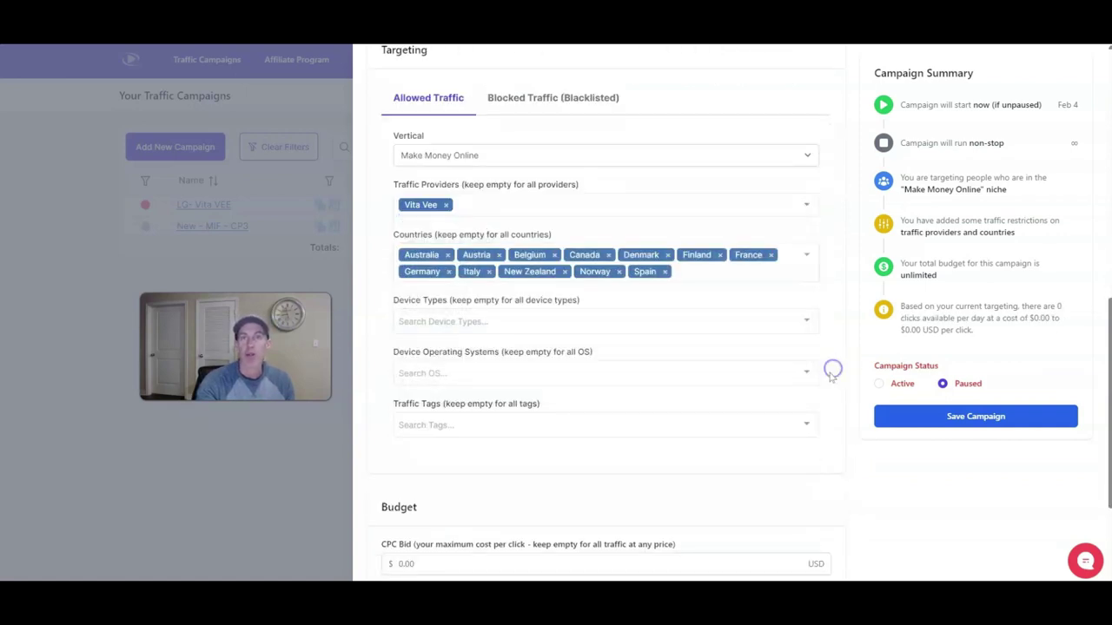
# Add the media-buys traffic tag, dropping the estimate to 0 clicks per day.
pyautogui.click(812, 424)
pyautogui.scroll(-2, 663, 437)
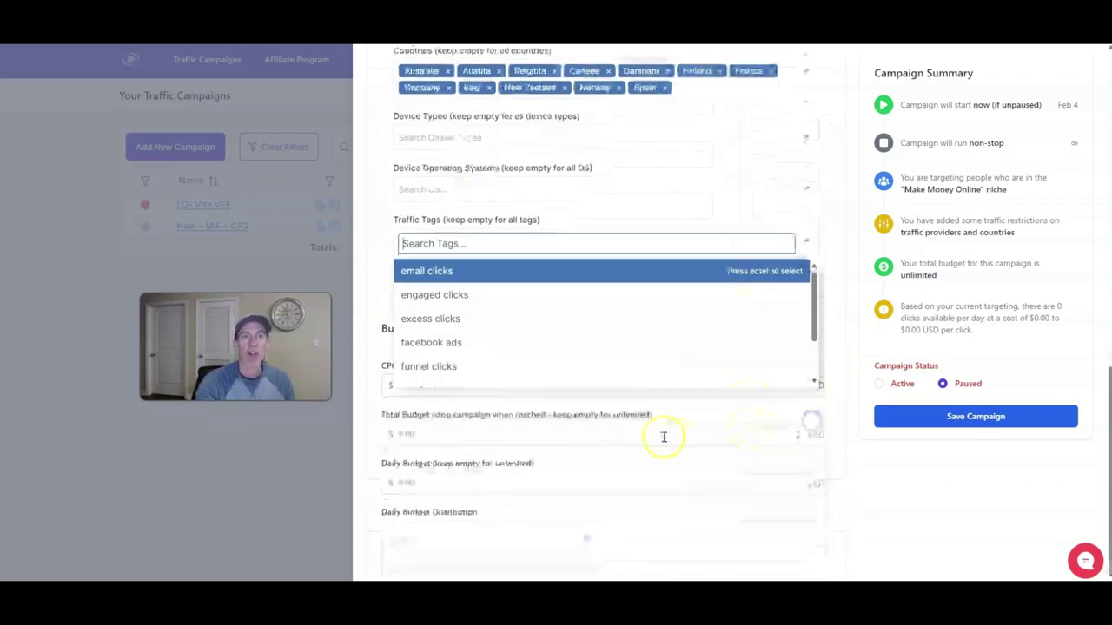
pyautogui.scroll(-1, 470, 343)
pyautogui.scroll(-1, 469, 345)
pyautogui.click(459, 326)
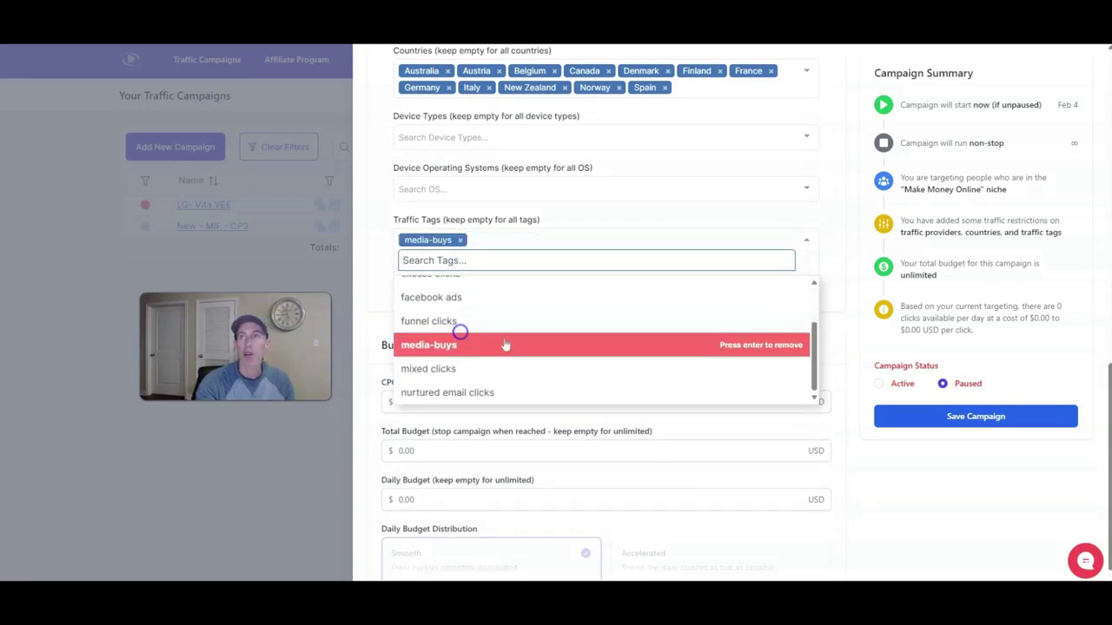
pyautogui.click(831, 314)
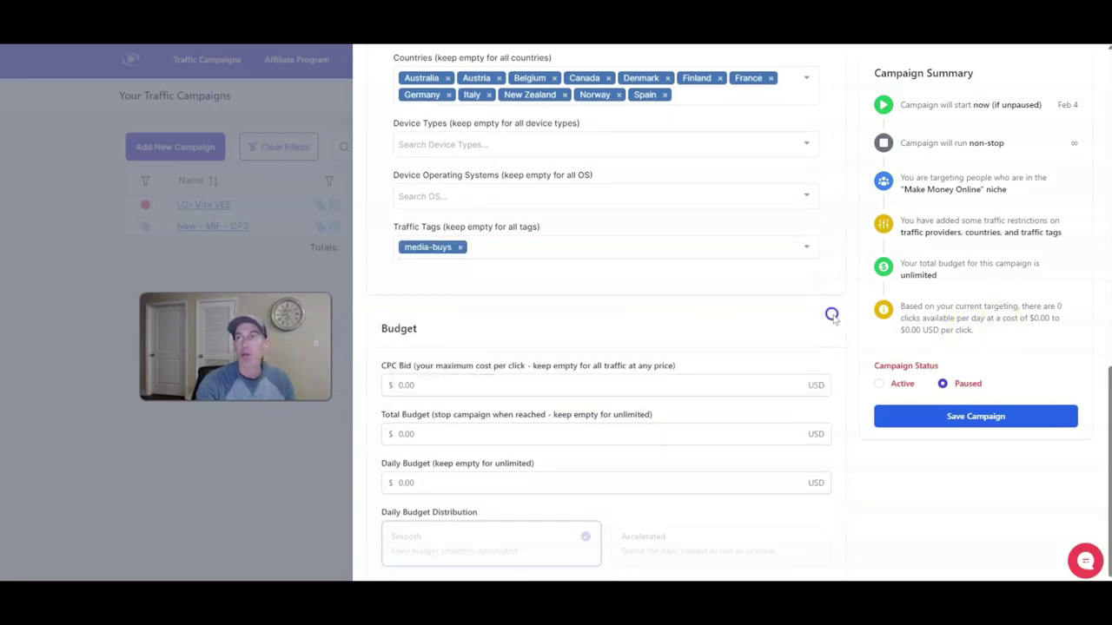
pyautogui.scroll(4, 831, 312)
pyautogui.scroll(-2, 826, 352)
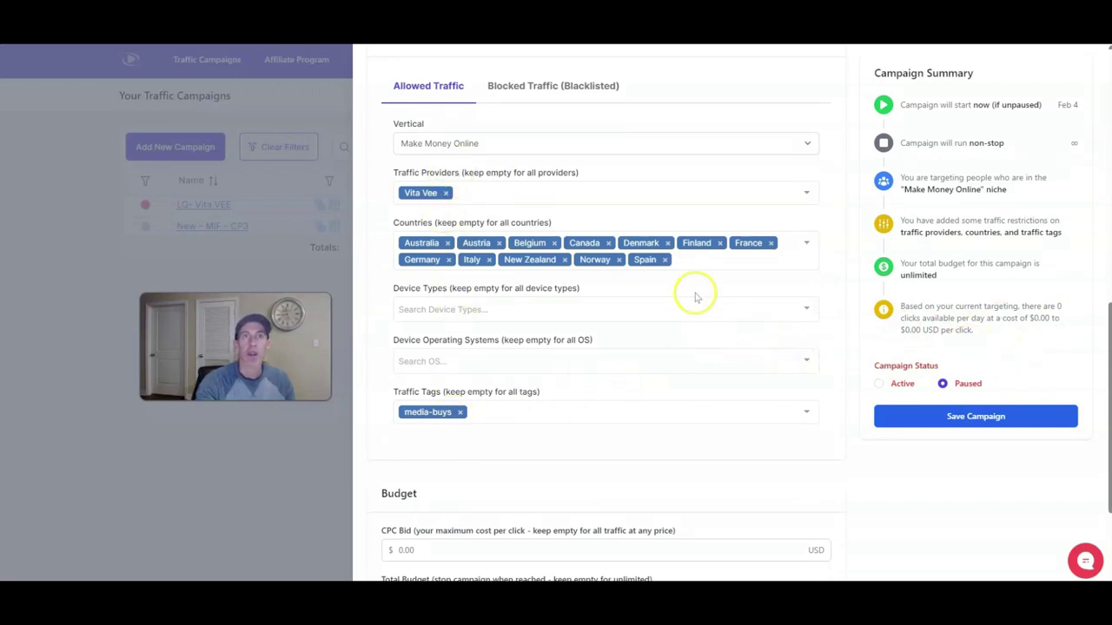
pyautogui.scroll(-2, 765, 309)
# Set the campaign's total budget to $25.
pyautogui.click(552, 437)
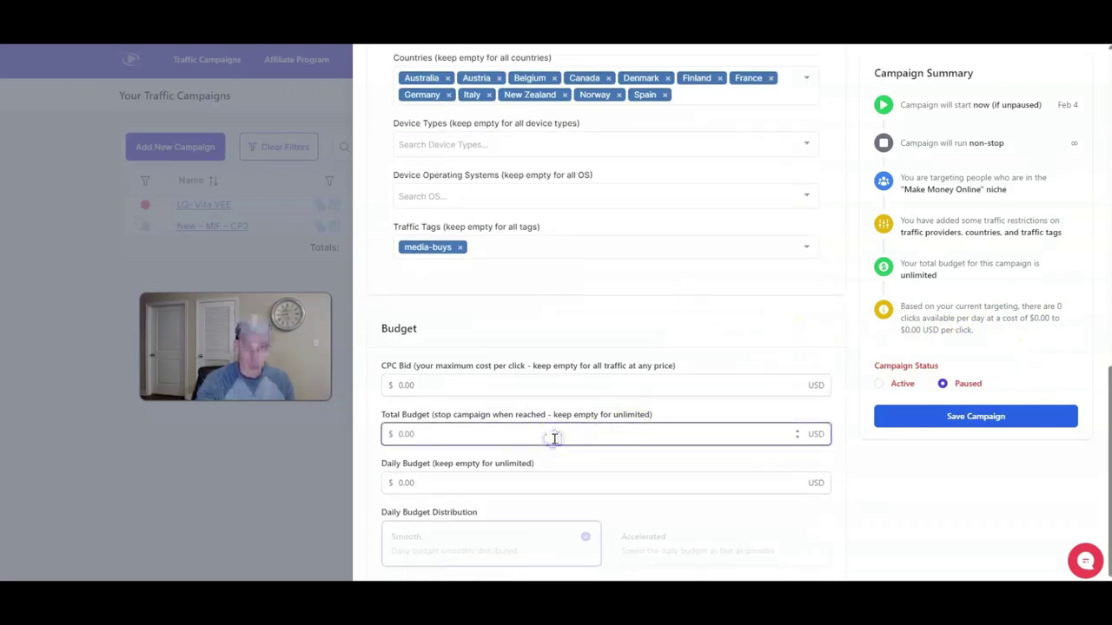
pyautogui.write('1')
pyautogui.press('BackSpace')
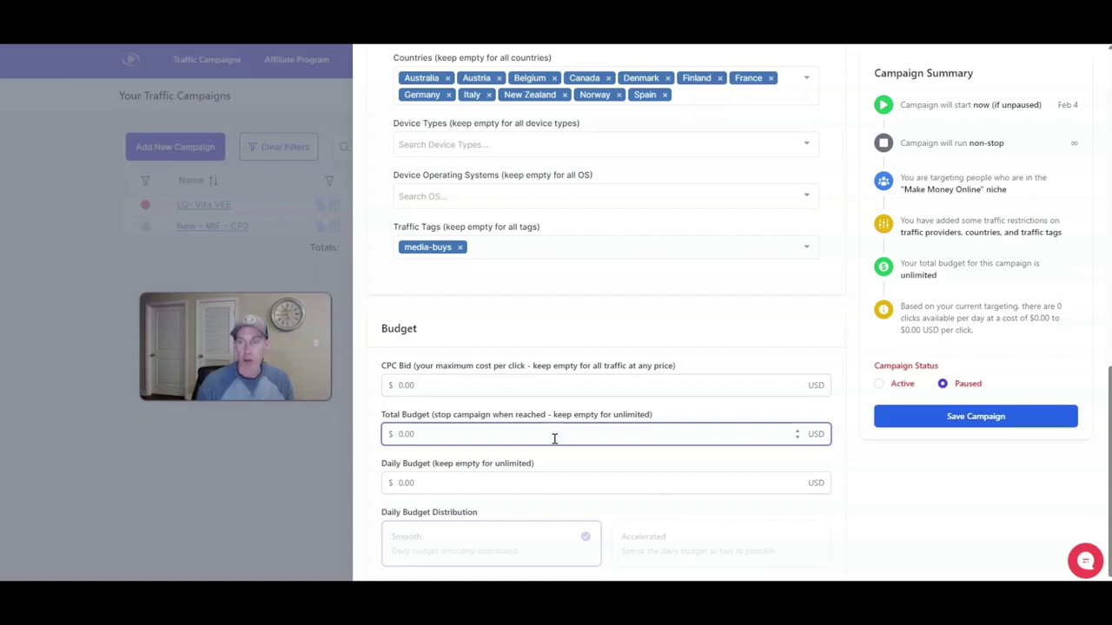
pyautogui.write('25')
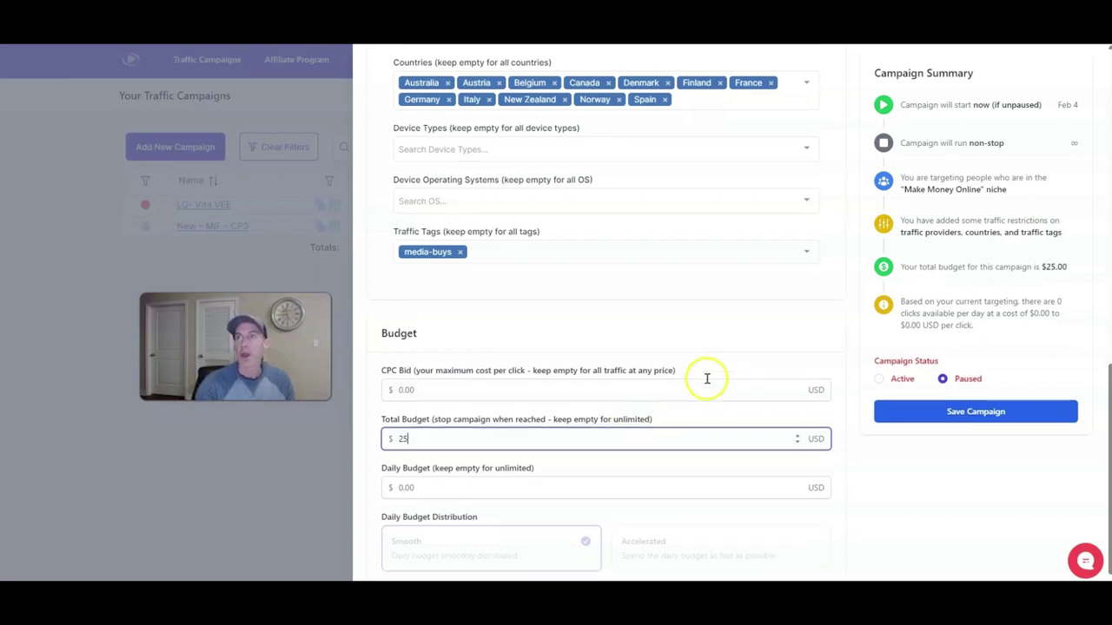
pyautogui.scroll(2, 660, 408)
# Remove the media-buys tag from the campaign's traffic tags.
pyautogui.click(461, 413)
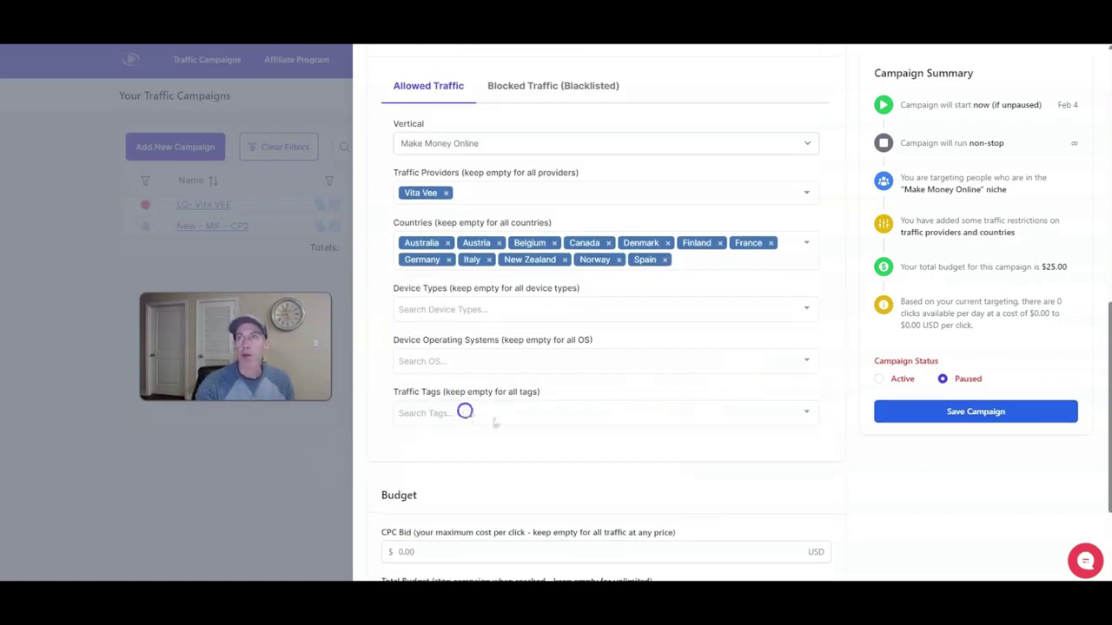
pyautogui.scroll(2, 702, 392)
pyautogui.scroll(5, 838, 387)
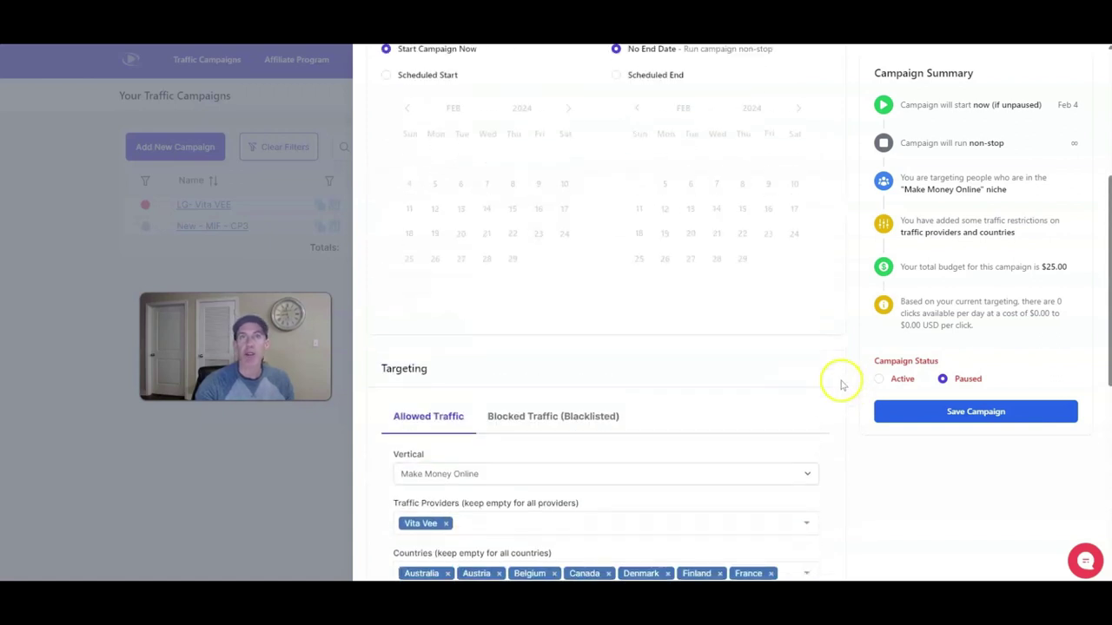
pyautogui.scroll(-2, 830, 400)
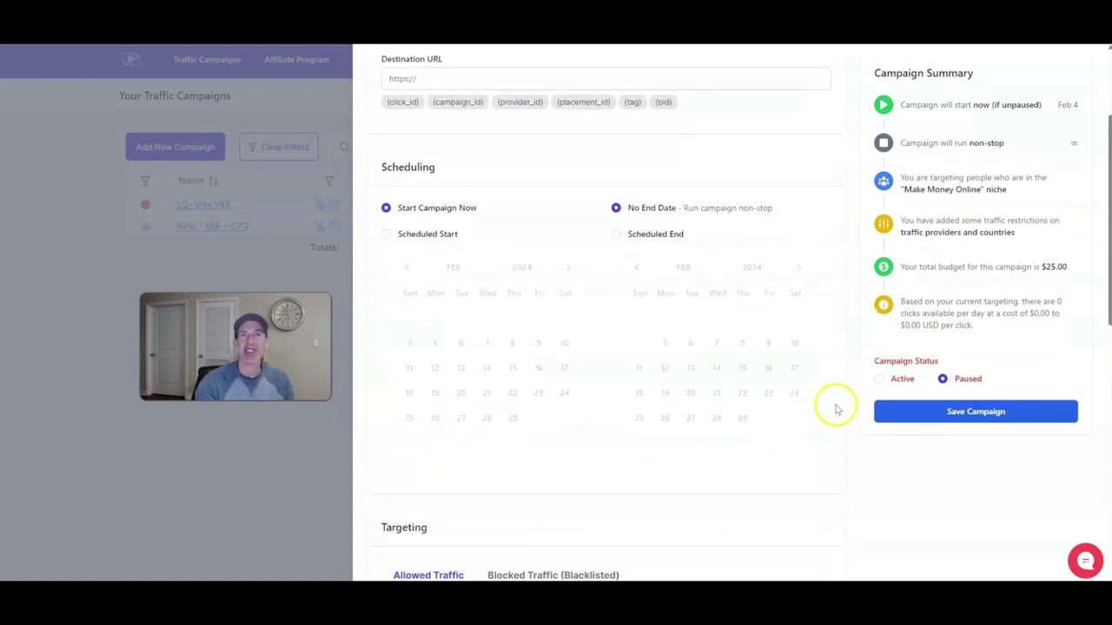
pyautogui.scroll(2, 825, 295)
pyautogui.scroll(-3, 840, 318)
pyautogui.scroll(-6, 840, 321)
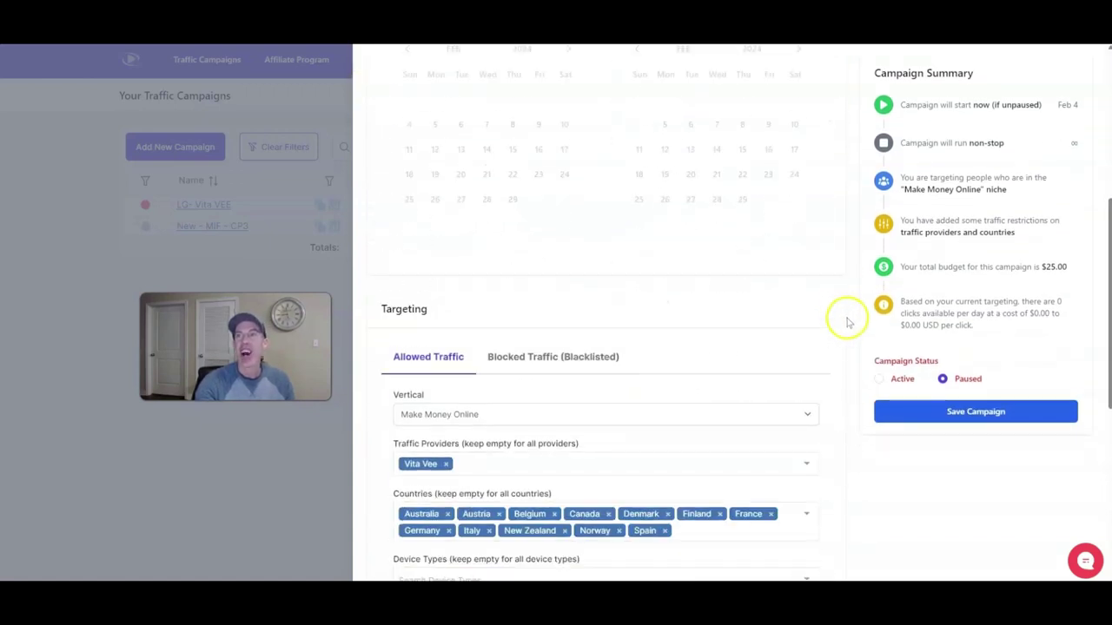
pyautogui.scroll(2, 552, 270)
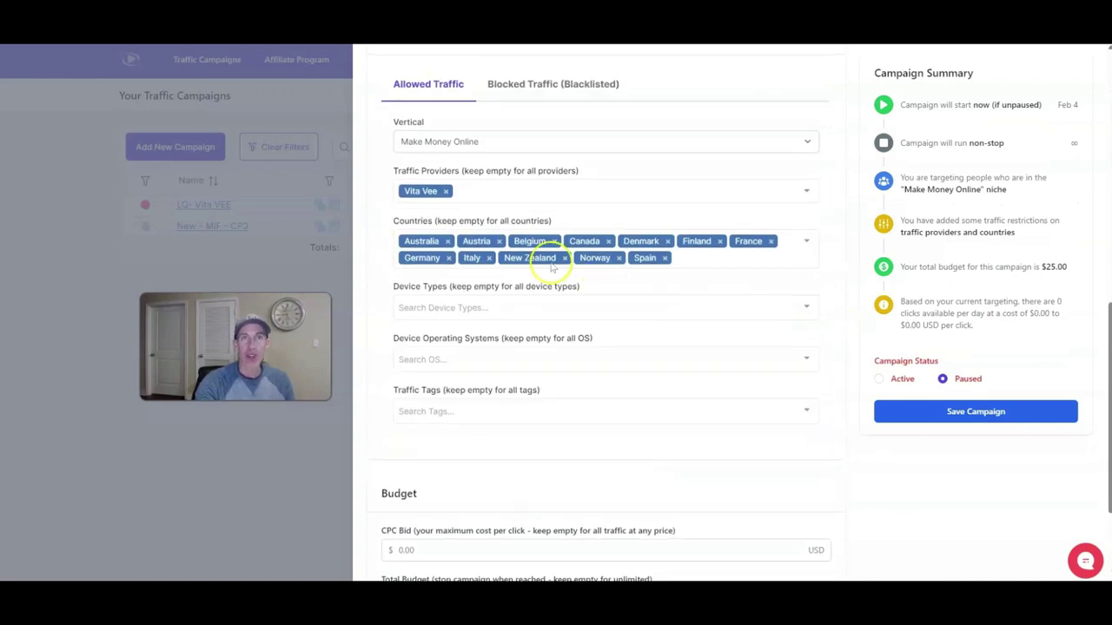
# Swap the campaign's traffic provider for a different one, dropping the estimate to 17 clicks/day.
pyautogui.click(444, 191)
pyautogui.click(799, 193)
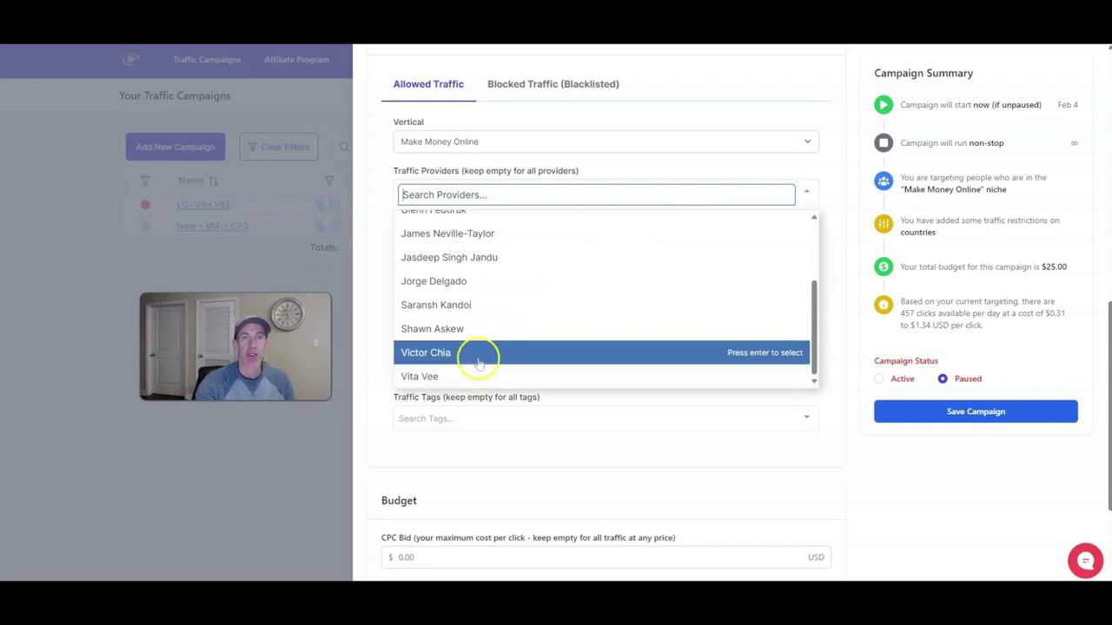
pyautogui.click(479, 361)
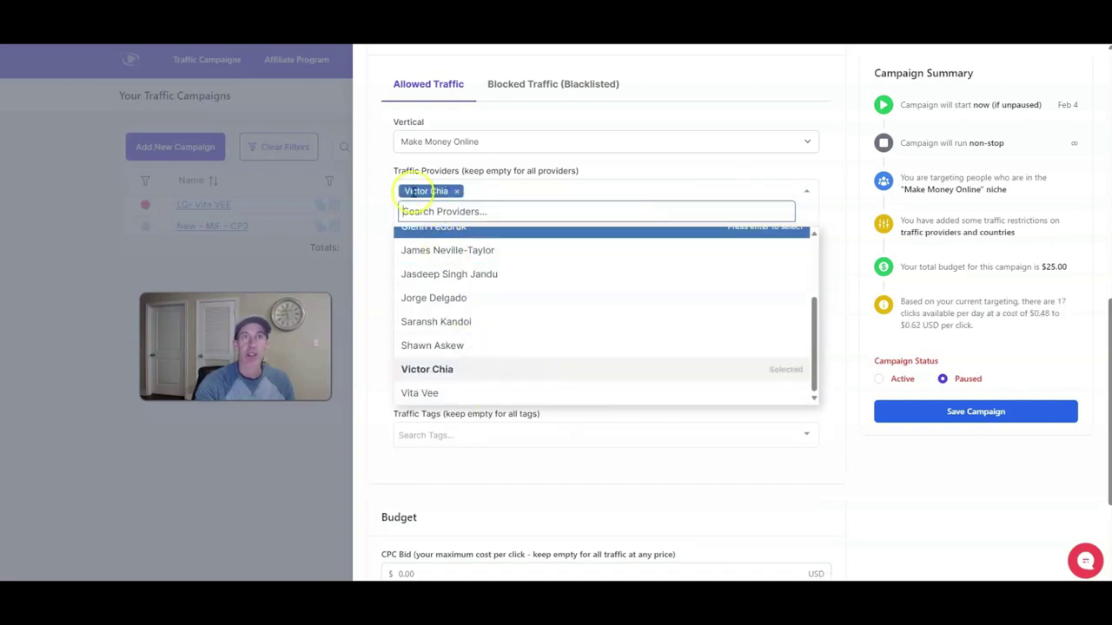
pyautogui.click(834, 300)
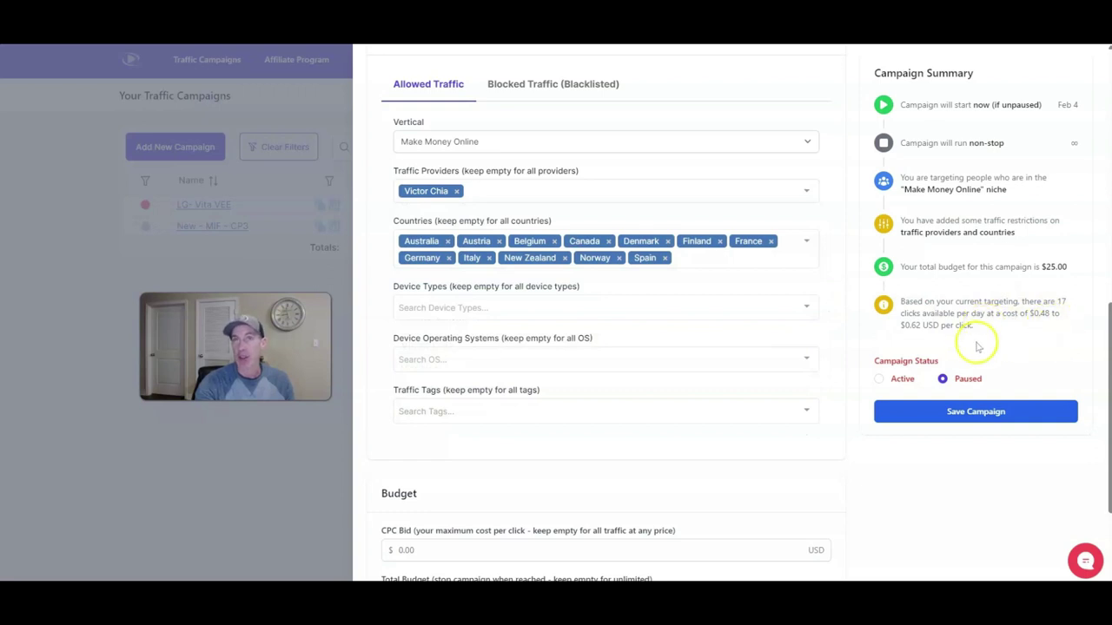
pyautogui.scroll(-2, 813, 369)
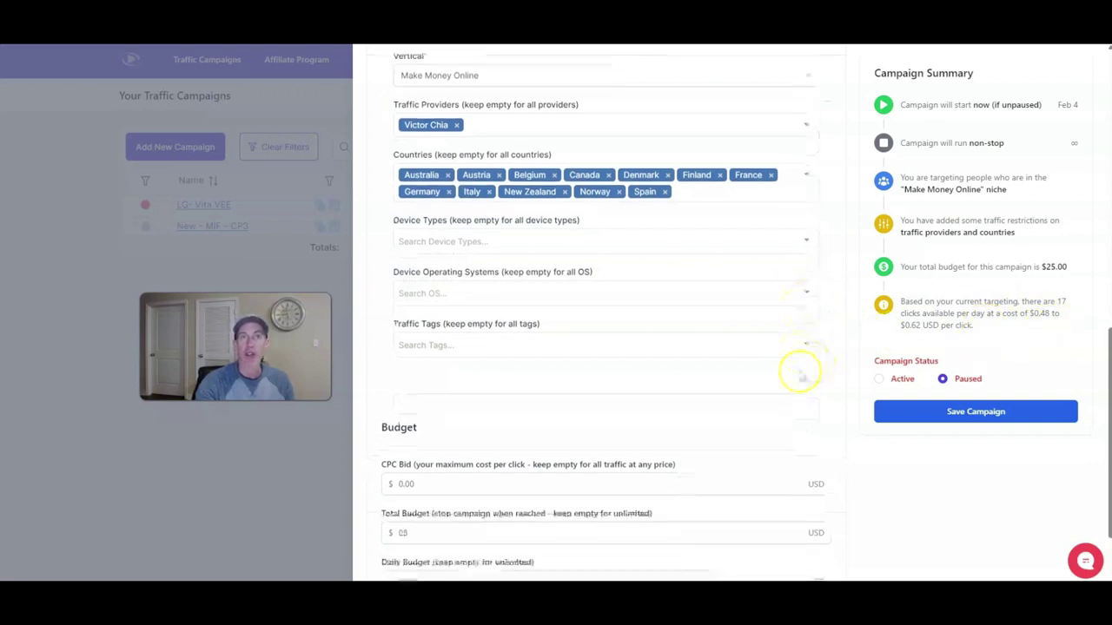
# Tag the campaign with email clicks only, after trying and removing nurtured email clicks and engaged clicks.
pyautogui.click(633, 331)
pyautogui.scroll(1, 528, 479)
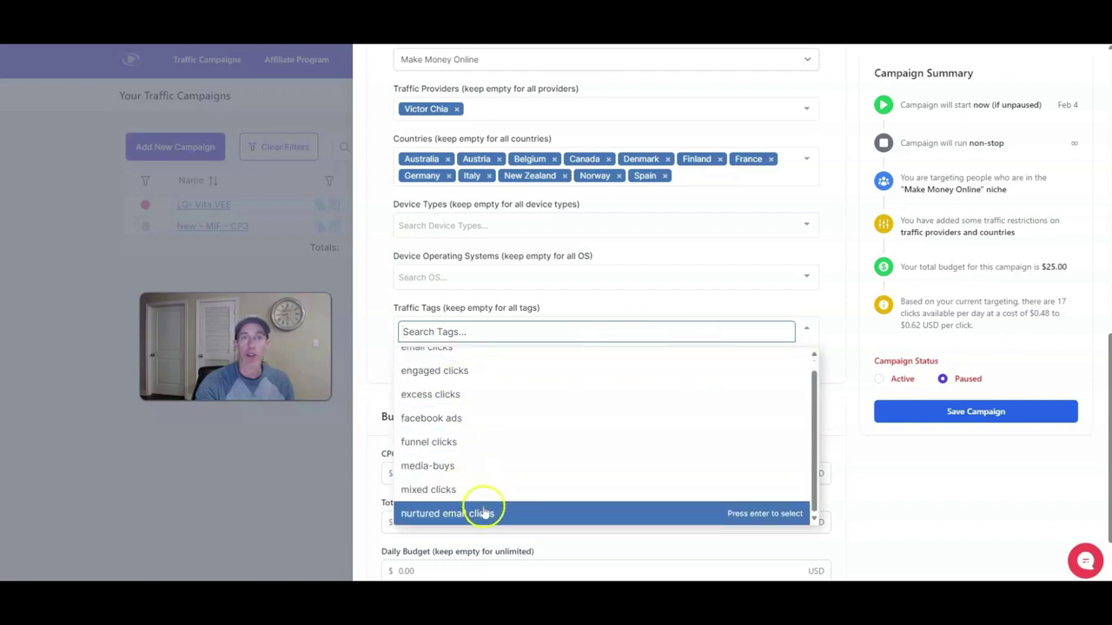
pyautogui.click(484, 505)
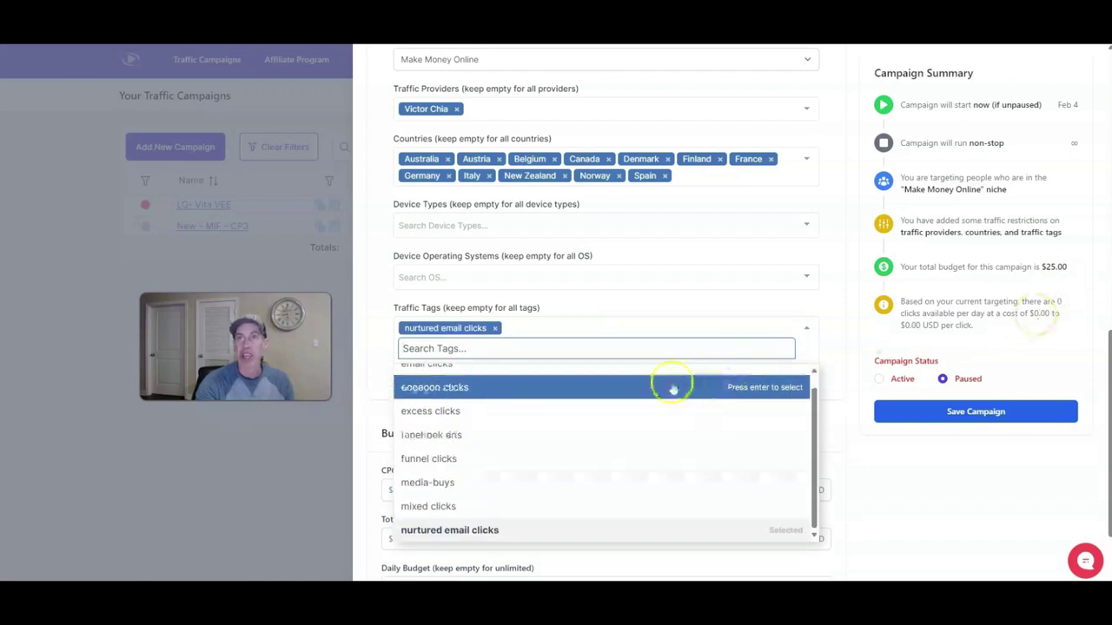
pyautogui.click(494, 326)
pyautogui.scroll(1, 460, 382)
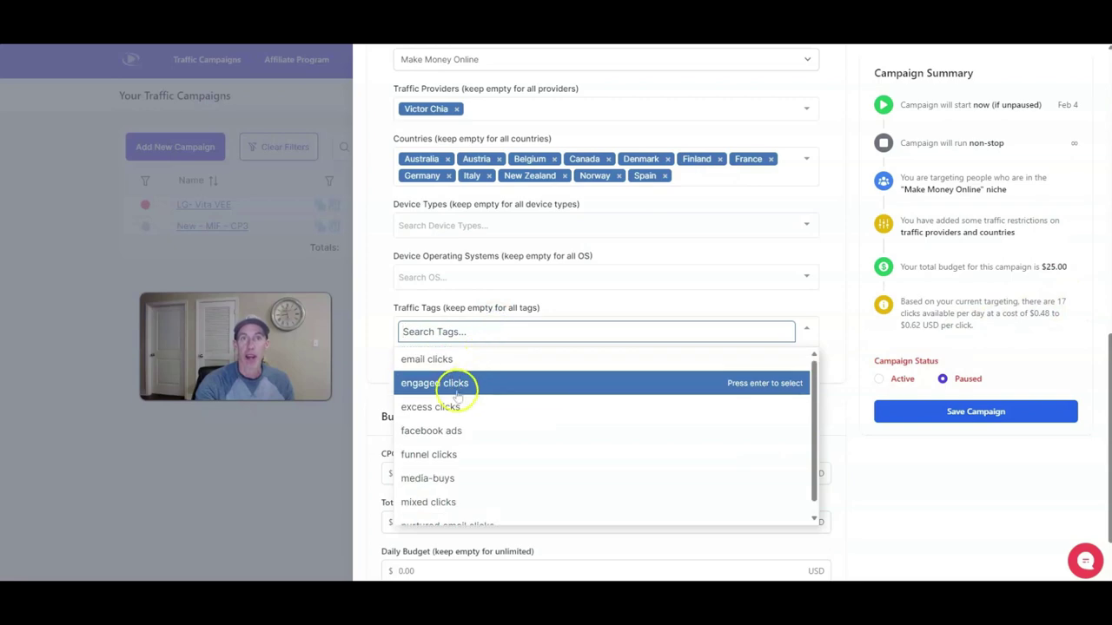
pyautogui.click(454, 387)
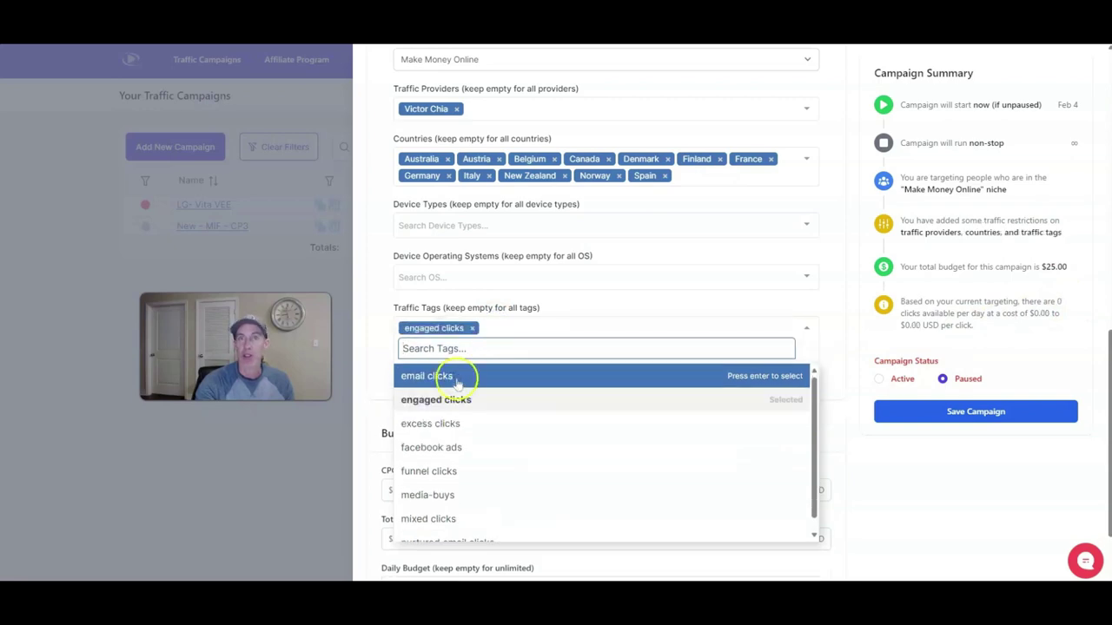
pyautogui.click(472, 327)
pyautogui.scroll(4, 460, 361)
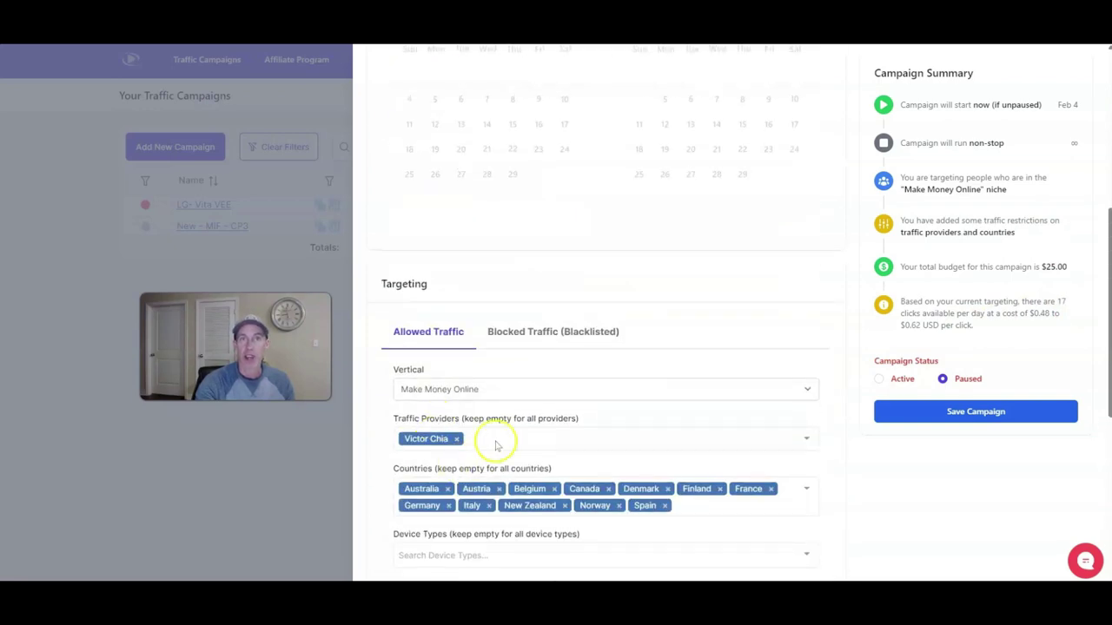
pyautogui.scroll(-5, 477, 417)
pyautogui.click(456, 275)
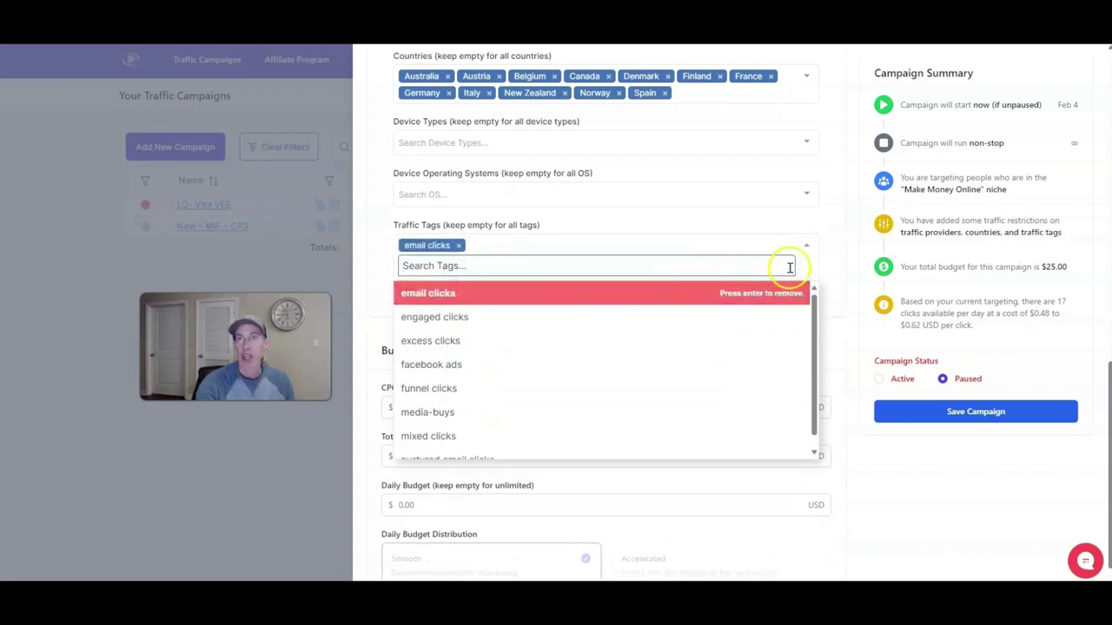
pyautogui.click(835, 264)
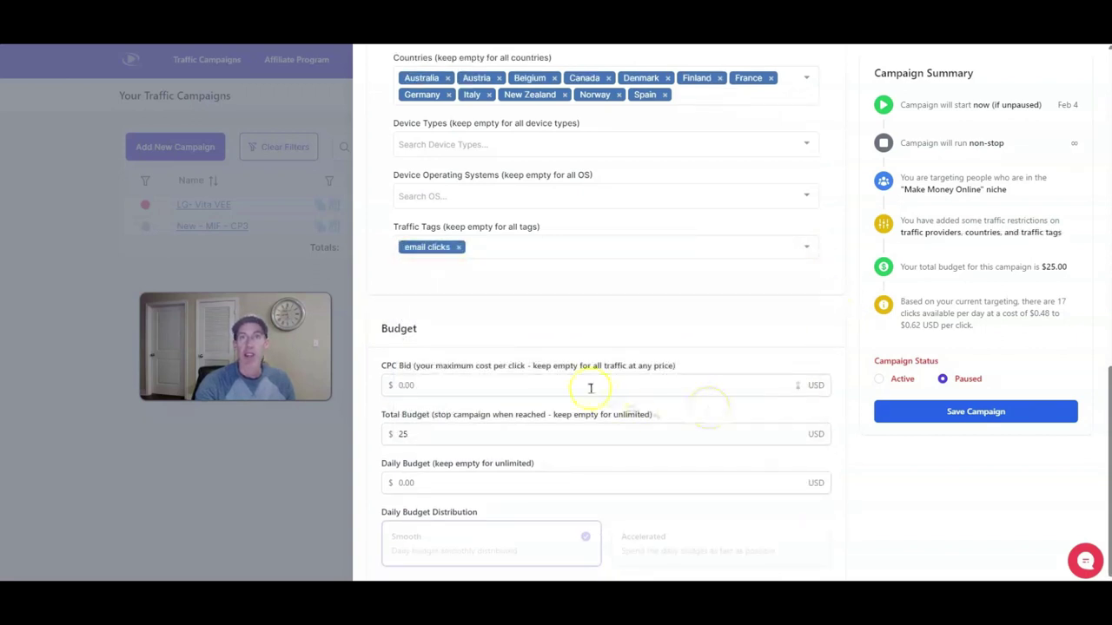
# Set the maximum CPC bid to $0.52 after first entering $0.48.
pyautogui.click(407, 390)
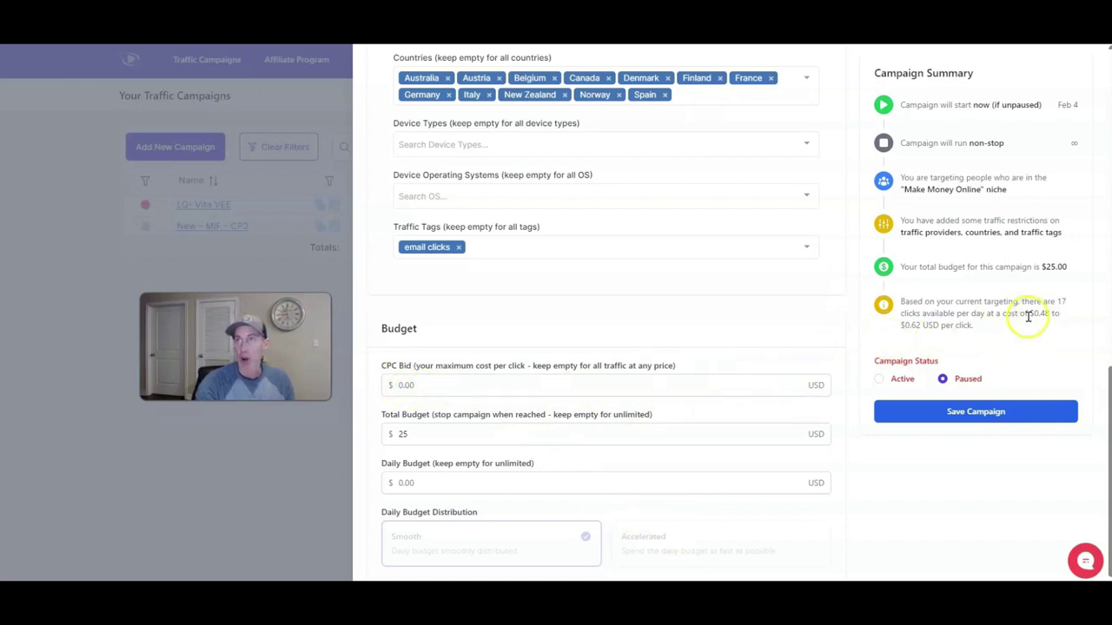
pyautogui.moveTo(1031, 316); pyautogui.dragTo(1050, 320)
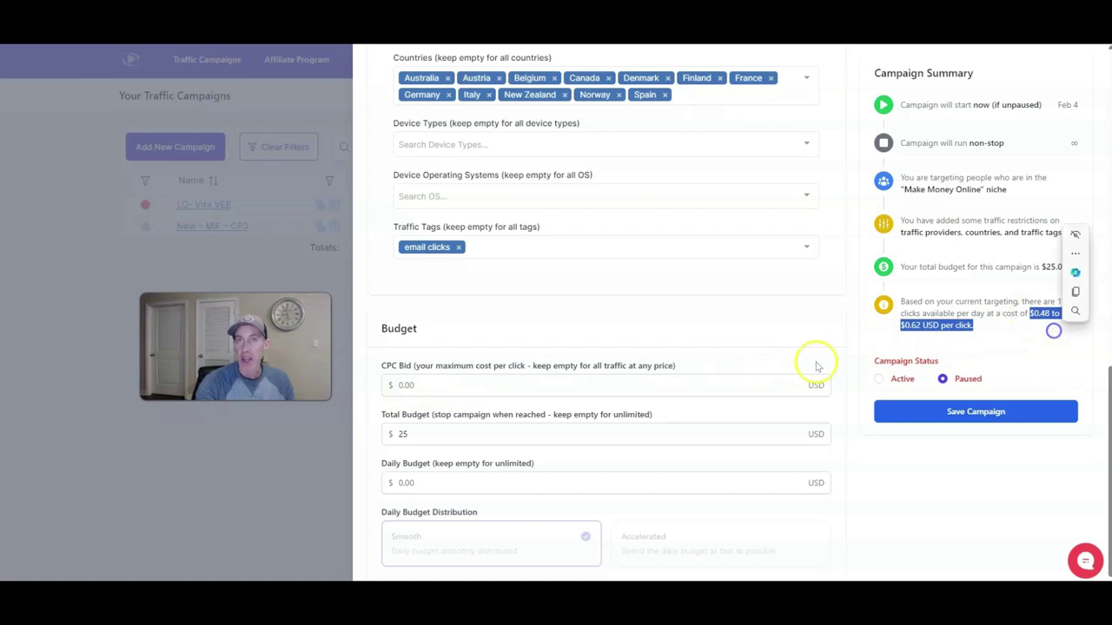
pyautogui.click(483, 392)
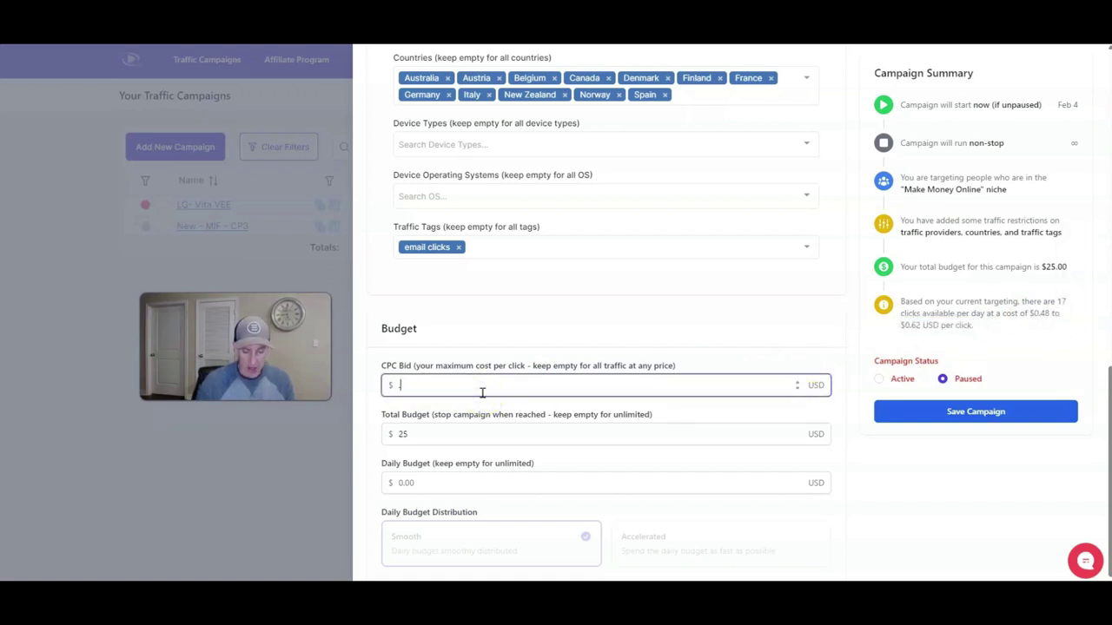
pyautogui.write('.48')
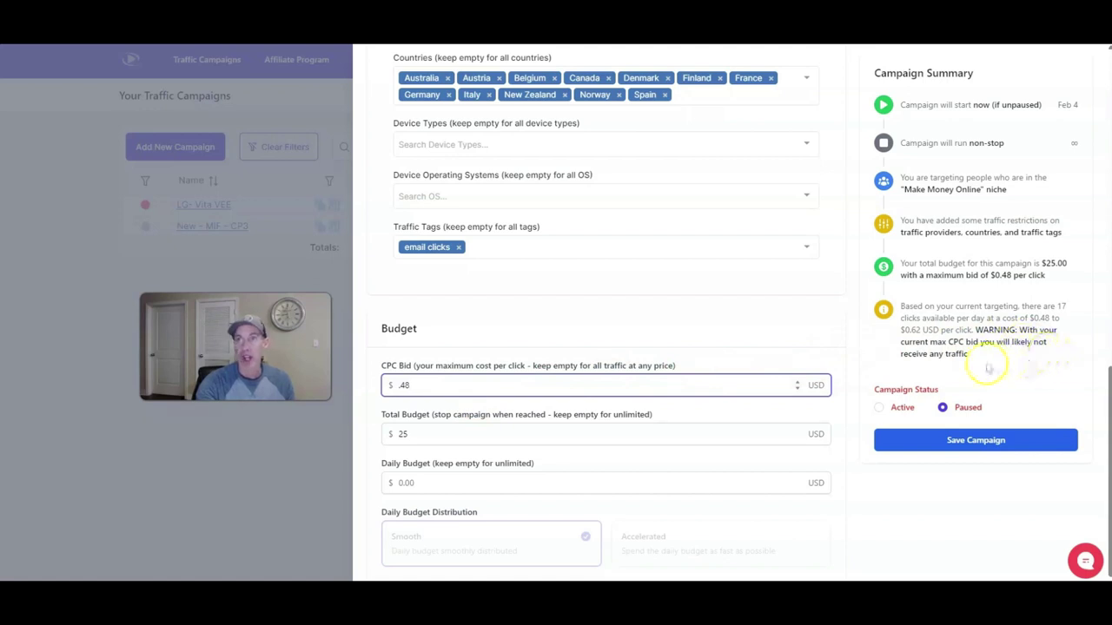
pyautogui.click(424, 384)
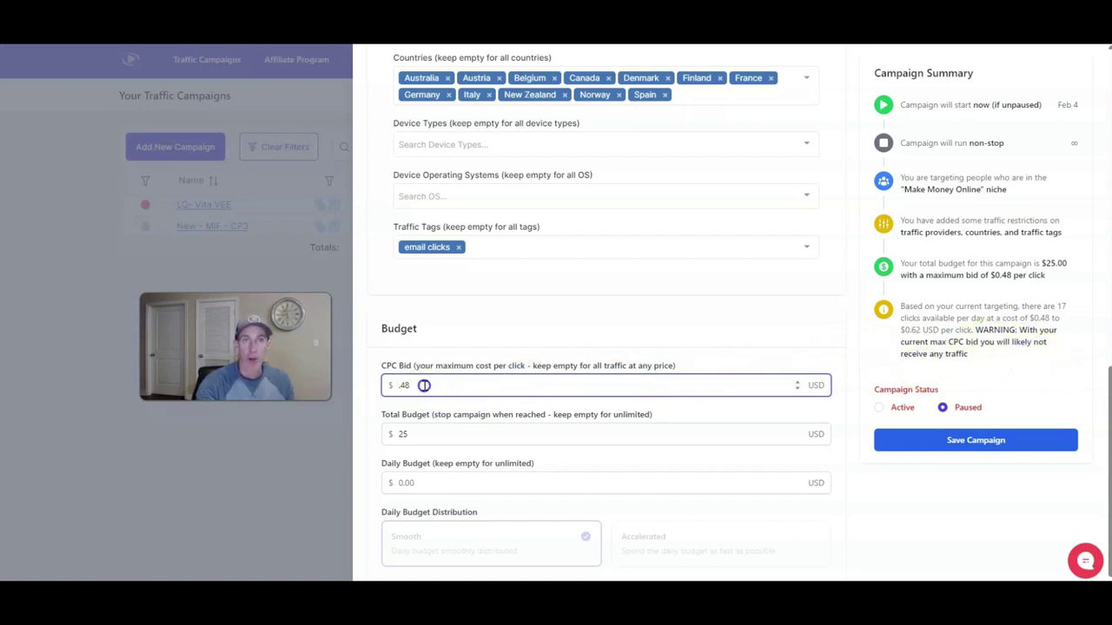
pyautogui.press('BackSpace')
pyautogui.press('BackSpace')
pyautogui.write('.52')
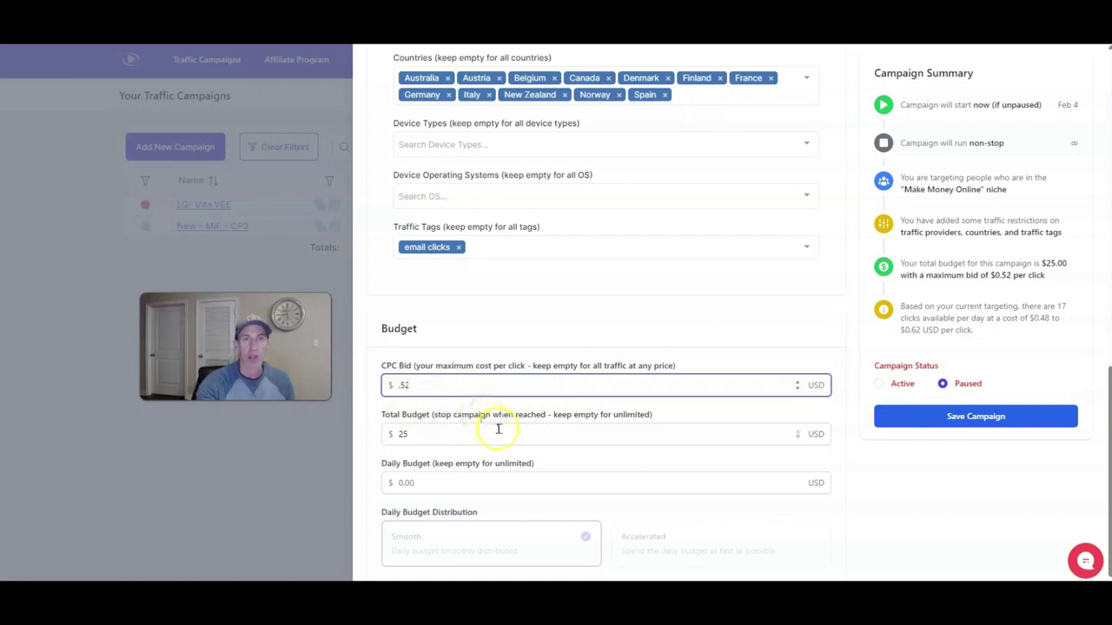
# Raise the campaign's total budget from $25 to $100.
pyautogui.click(451, 431)
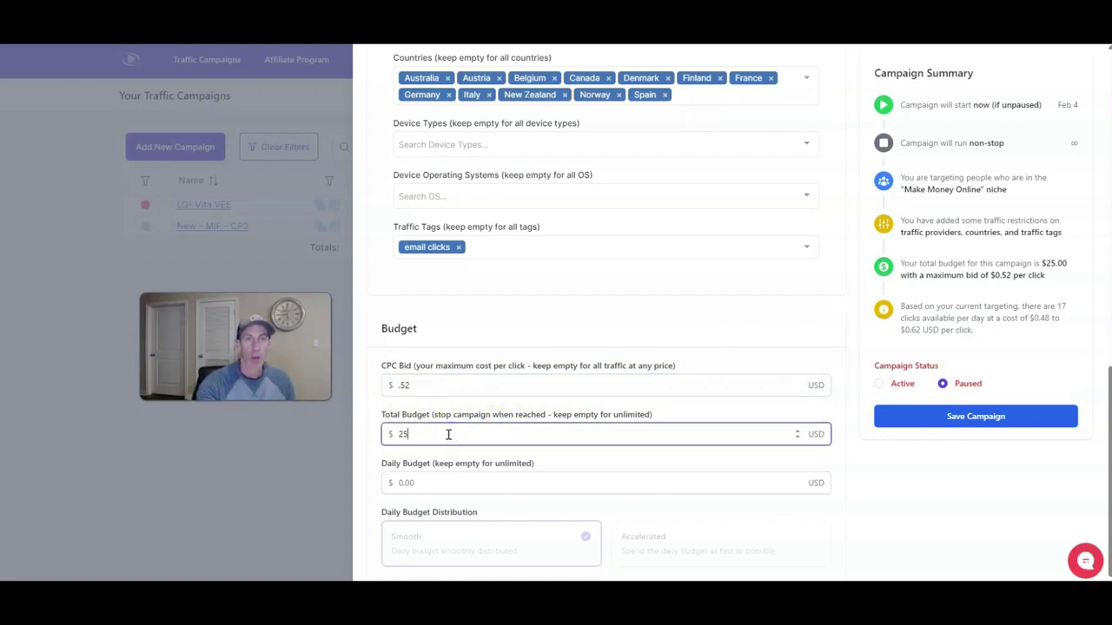
pyautogui.press('BackSpace')
pyautogui.press('BackSpace')
pyautogui.write('100')
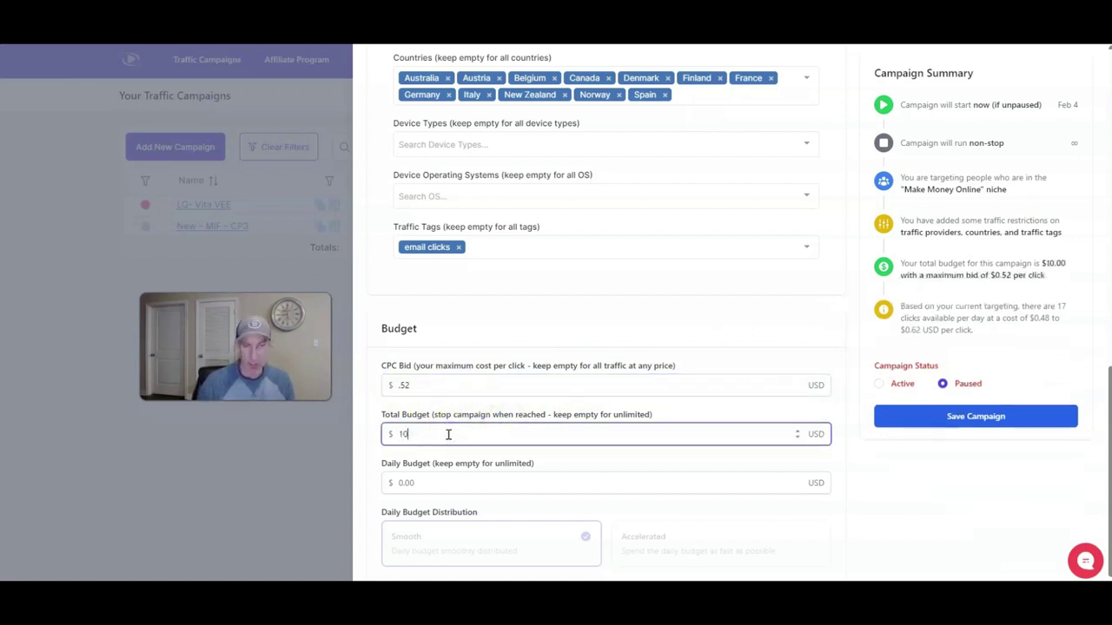
pyautogui.click(583, 488)
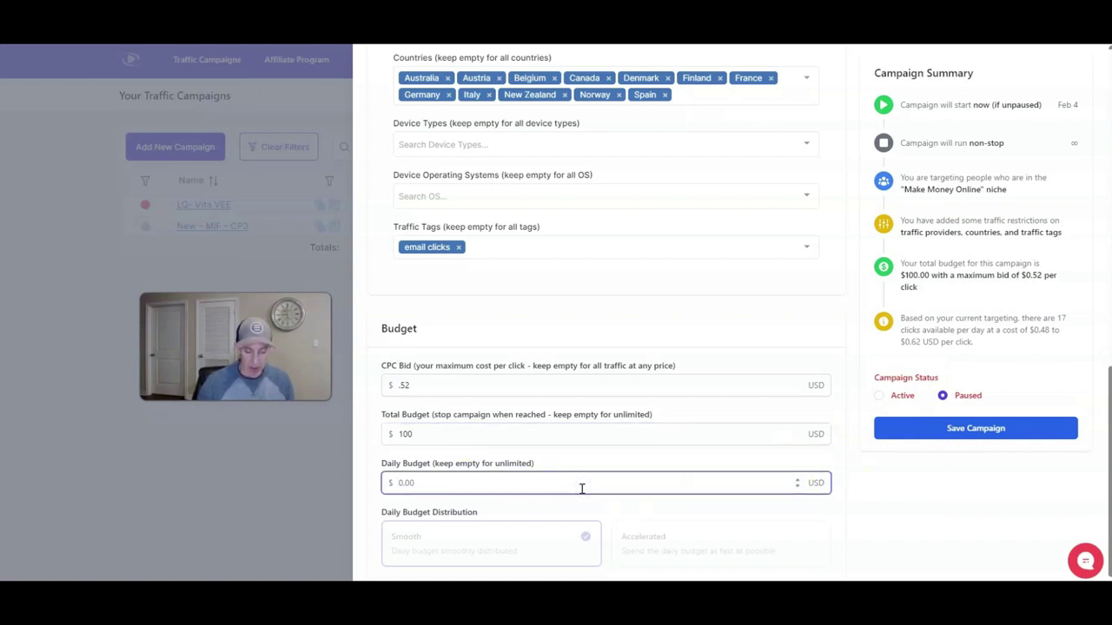
# Set a $10 daily budget, replacing an initial $5, with Accelerated distribution.
pyautogui.write('5')
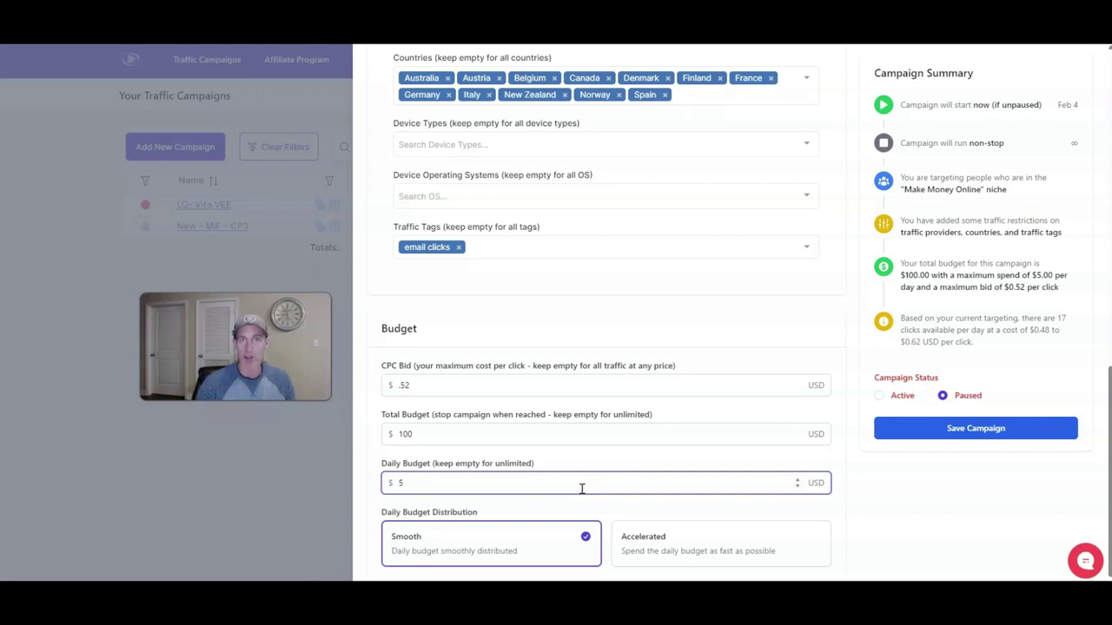
pyautogui.click(916, 479)
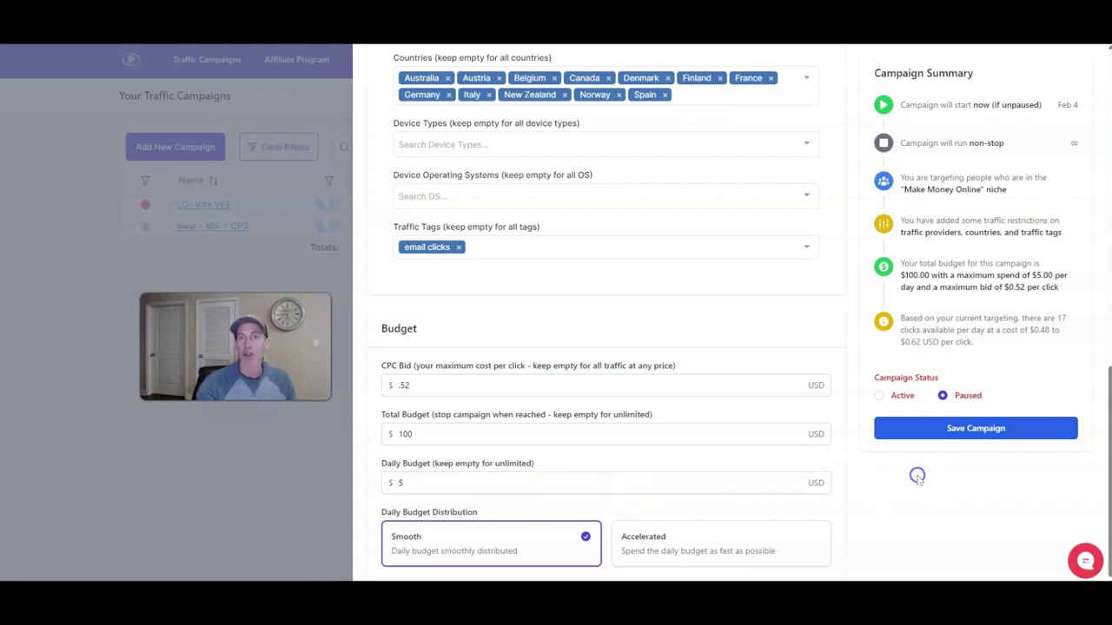
pyautogui.click(442, 487)
pyautogui.press('BackSpace')
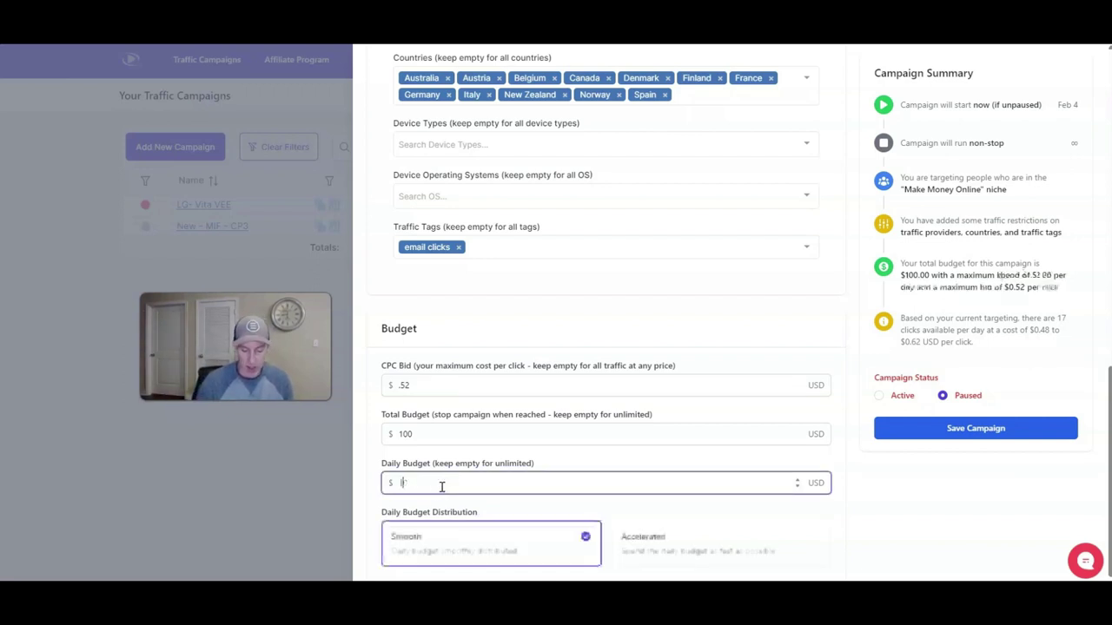
pyautogui.write('10')
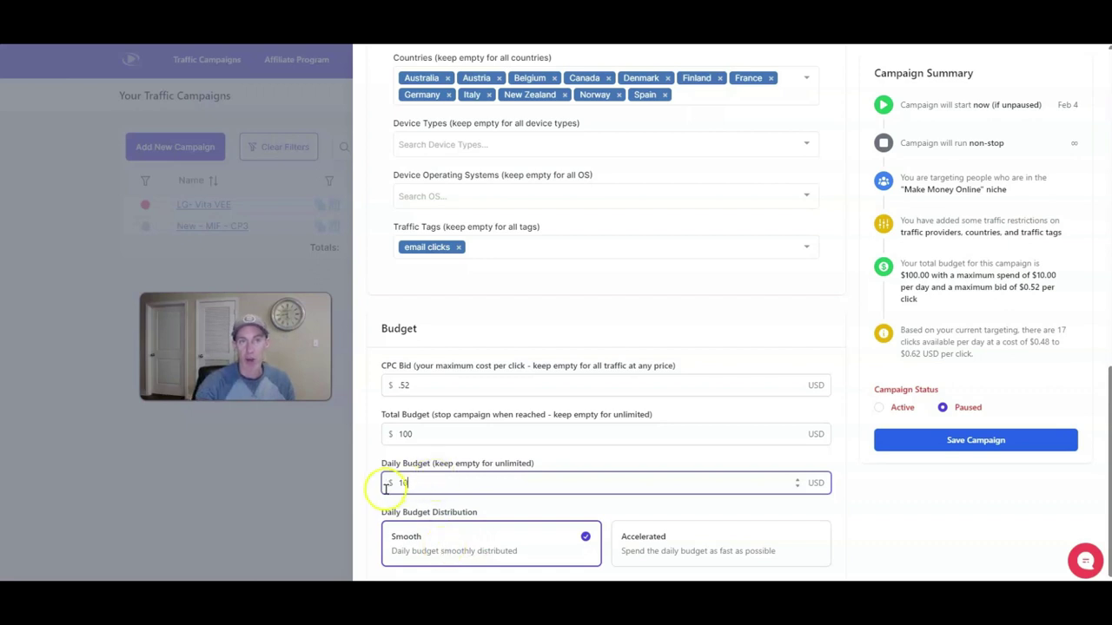
pyautogui.click(643, 536)
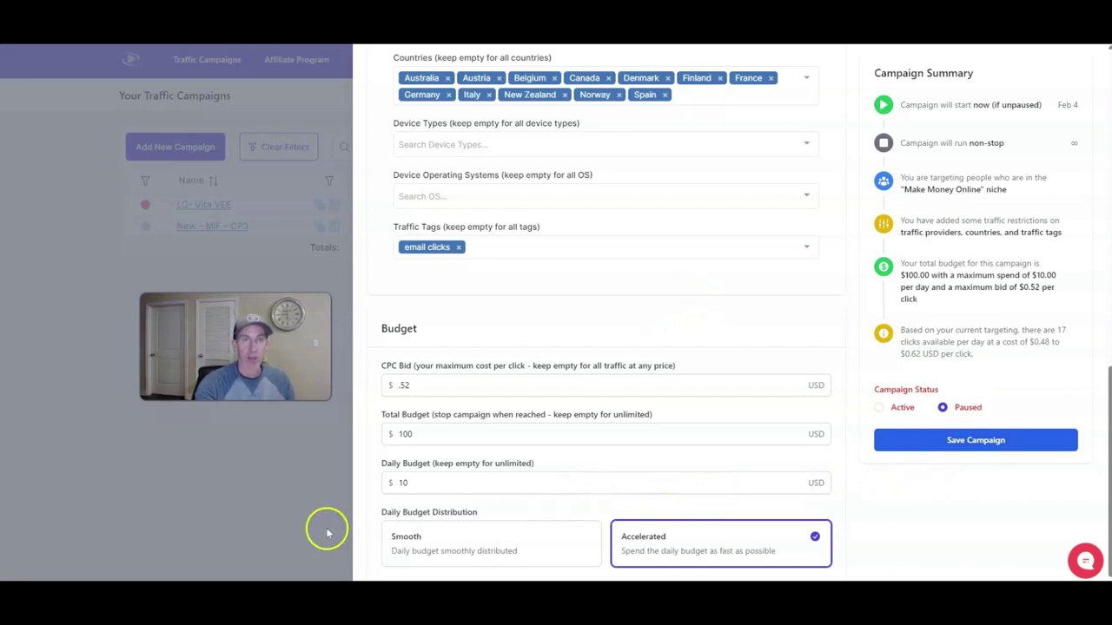
pyautogui.click(286, 509)
# Discard all unsaved campaign changes and switch to the Traffic Authority Business Center.
pyautogui.click(567, 347)
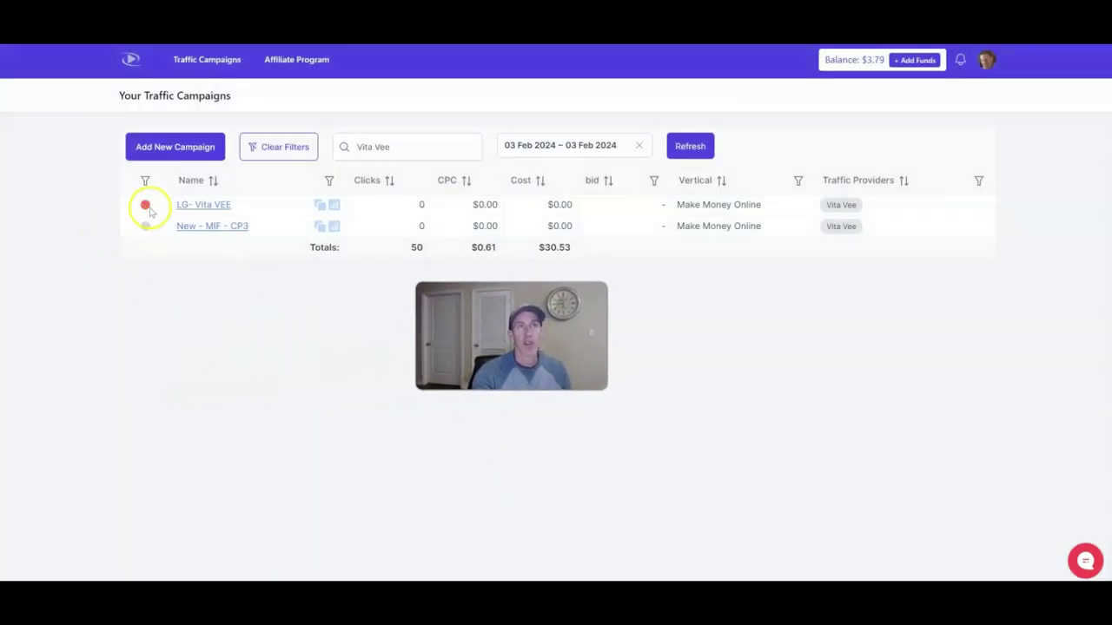
pyautogui.moveTo(145, 211)
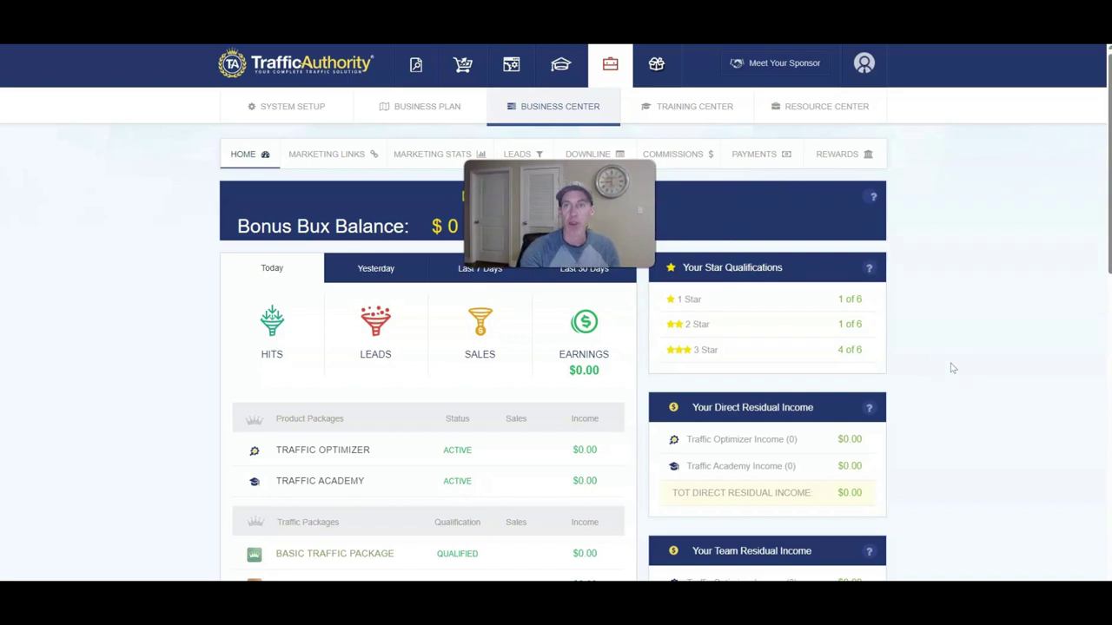
pyautogui.scroll(-2, 951, 369)
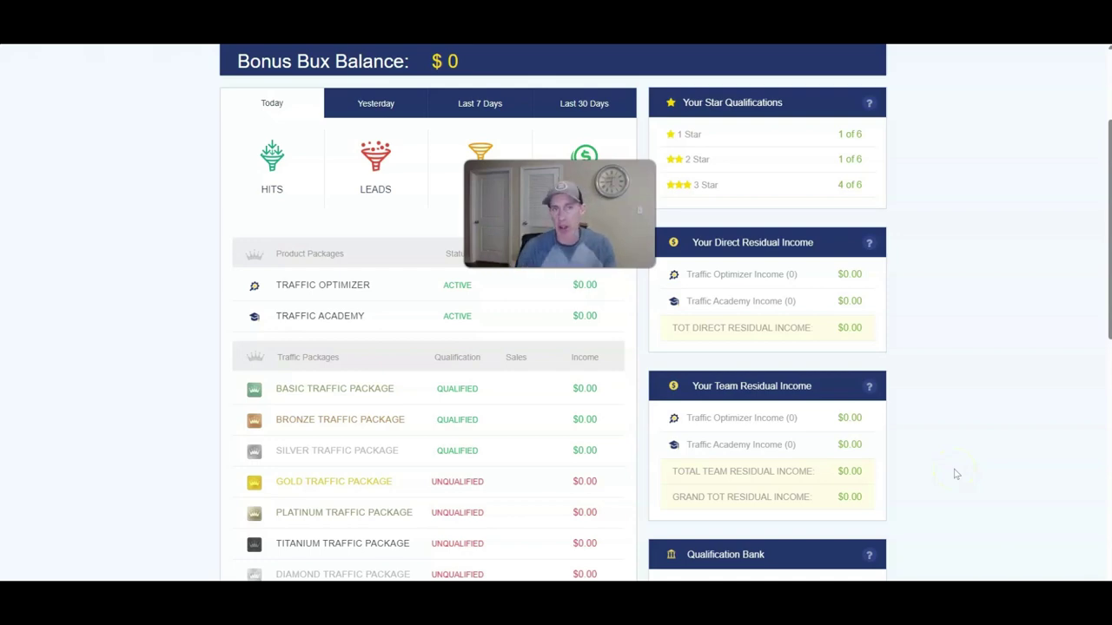
pyautogui.scroll(-1, 945, 440)
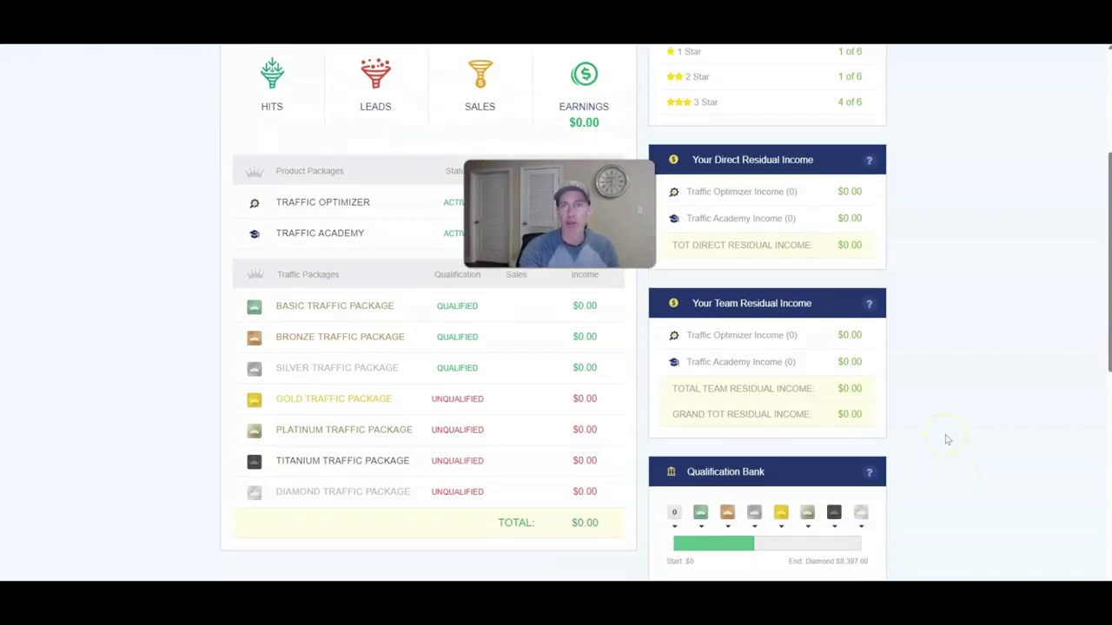
pyautogui.scroll(-3, 950, 436)
pyautogui.scroll(6, 949, 436)
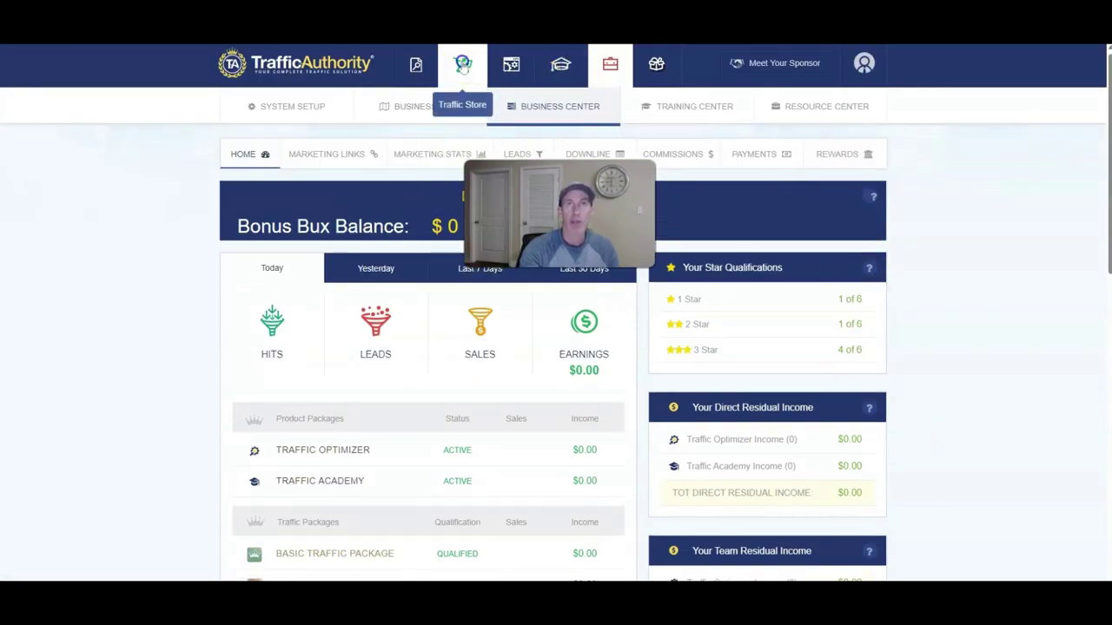
pyautogui.click(463, 70)
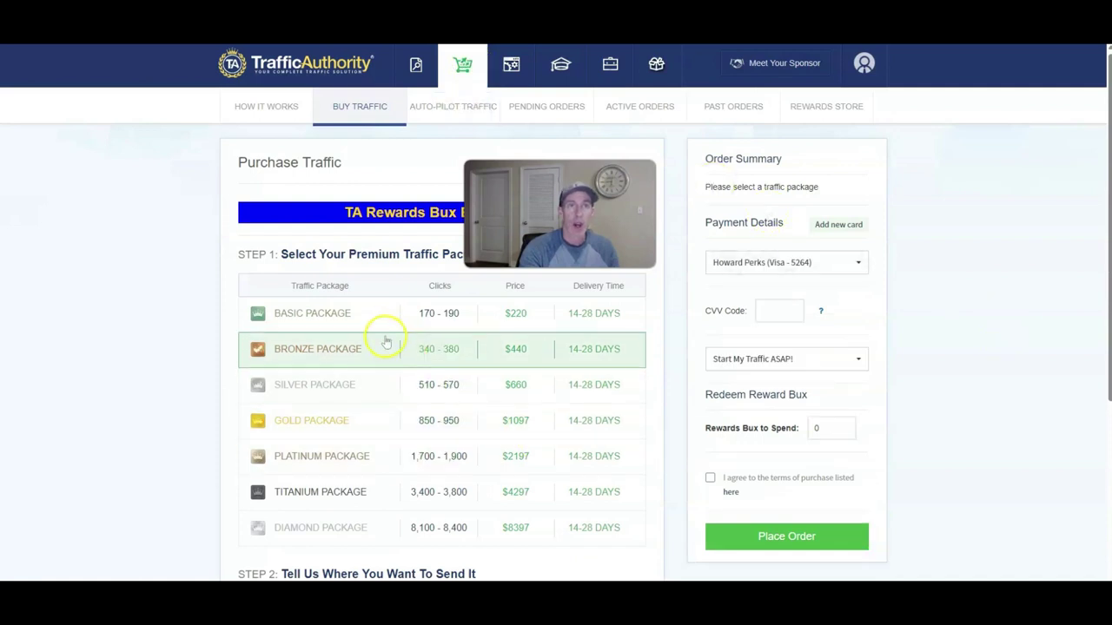
# Show the Auto-Pilot Traffic monthly packages, Gold $145 to Diamond $700, with Titanium $400 selected.
pyautogui.click(380, 430)
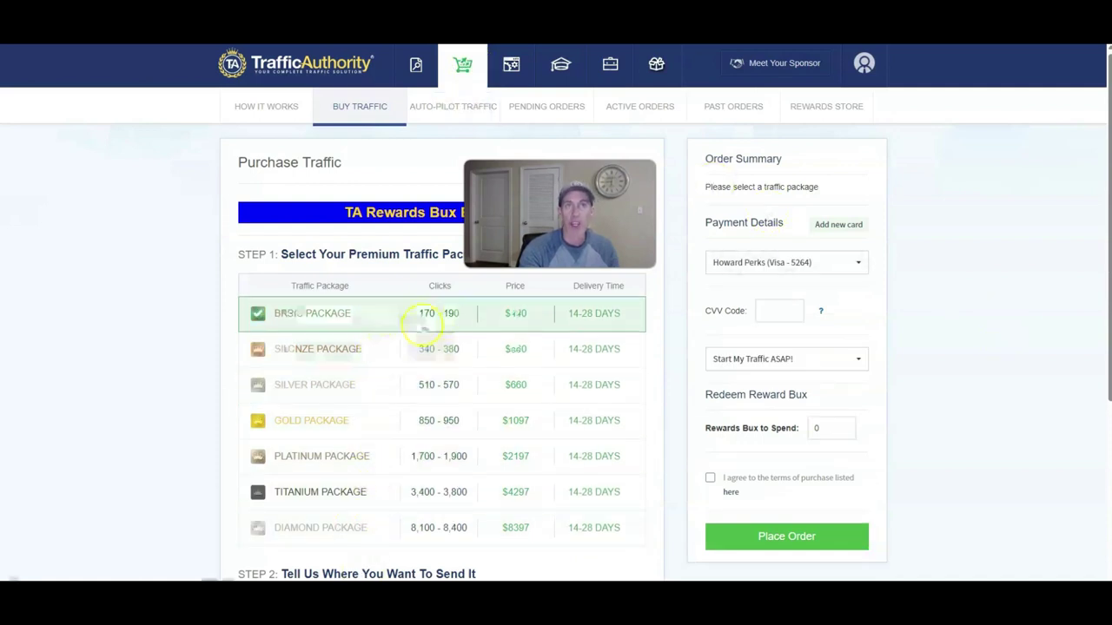
pyautogui.click(465, 108)
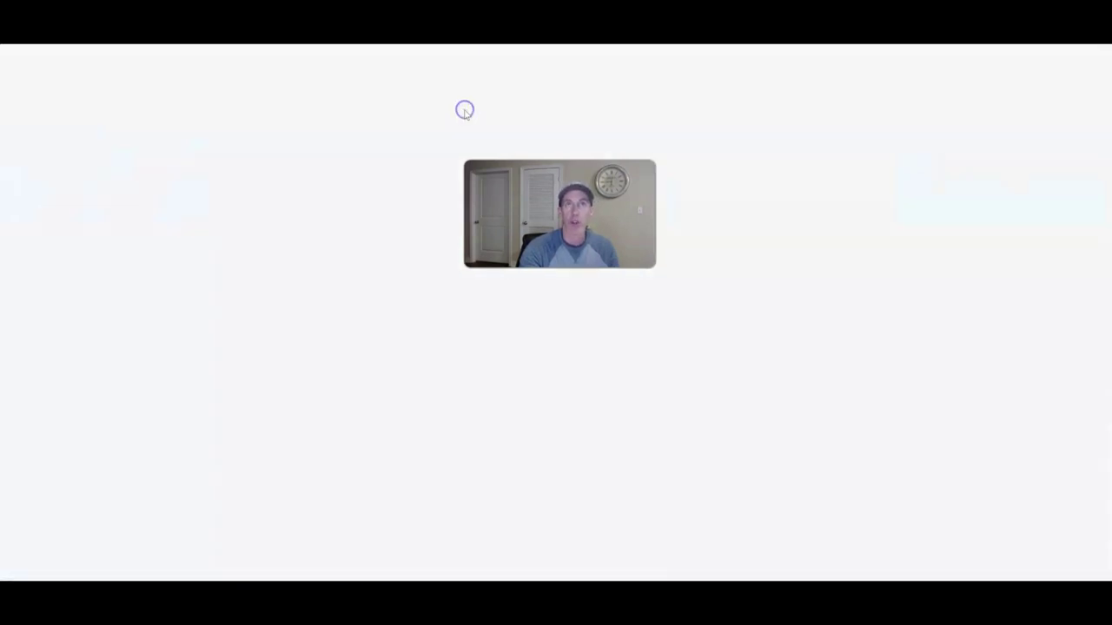
pyautogui.scroll(-1, 903, 375)
pyautogui.scroll(-1, 903, 375)
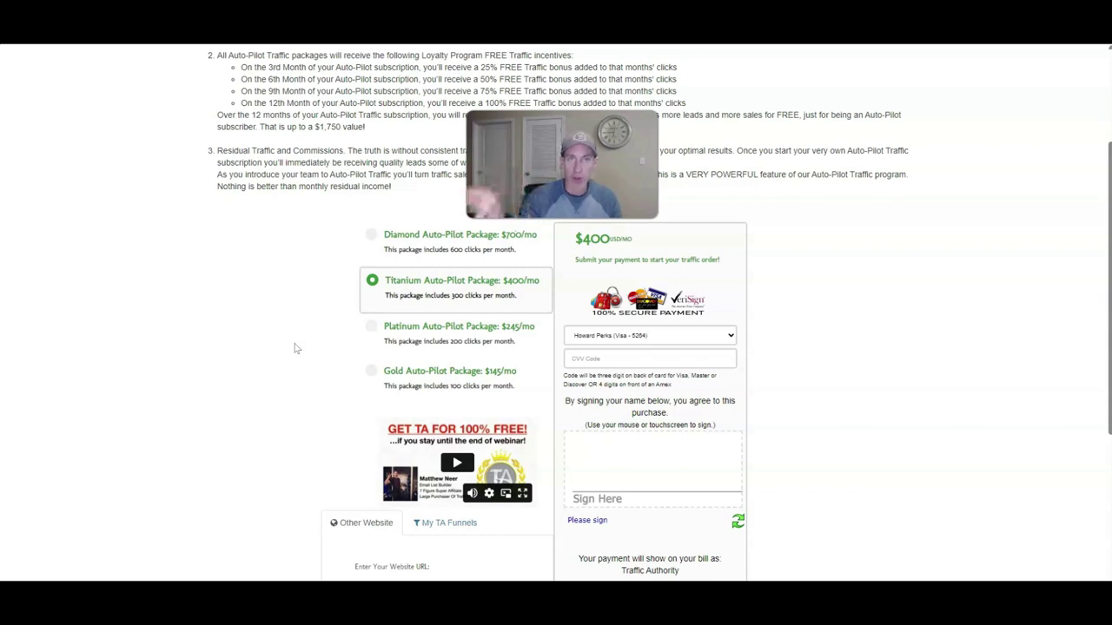
pyautogui.click(836, 383)
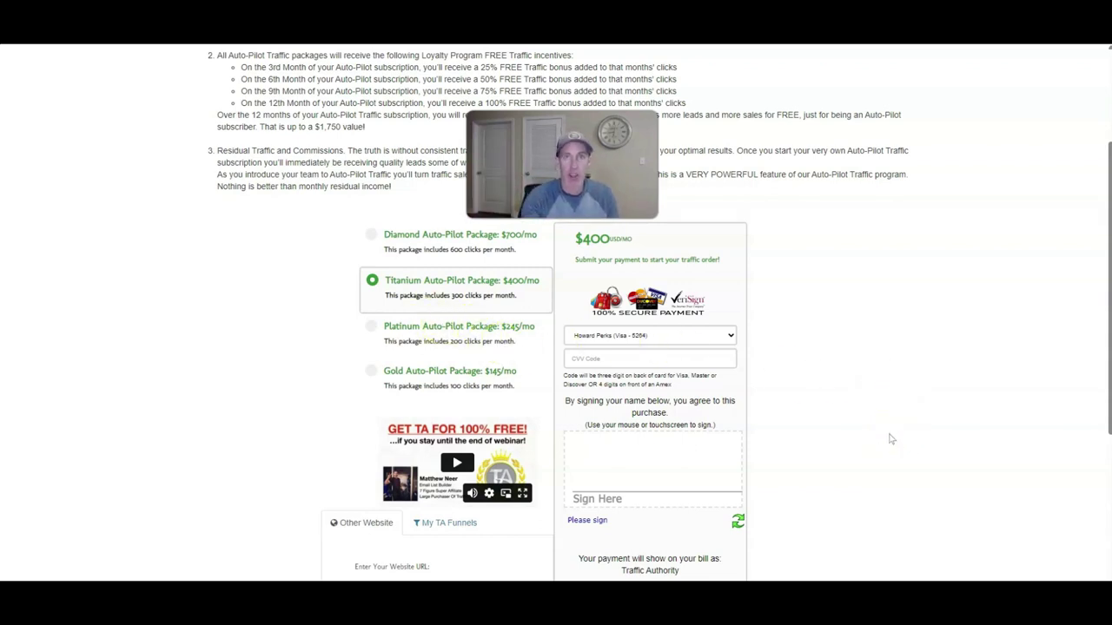
pyautogui.click(817, 432)
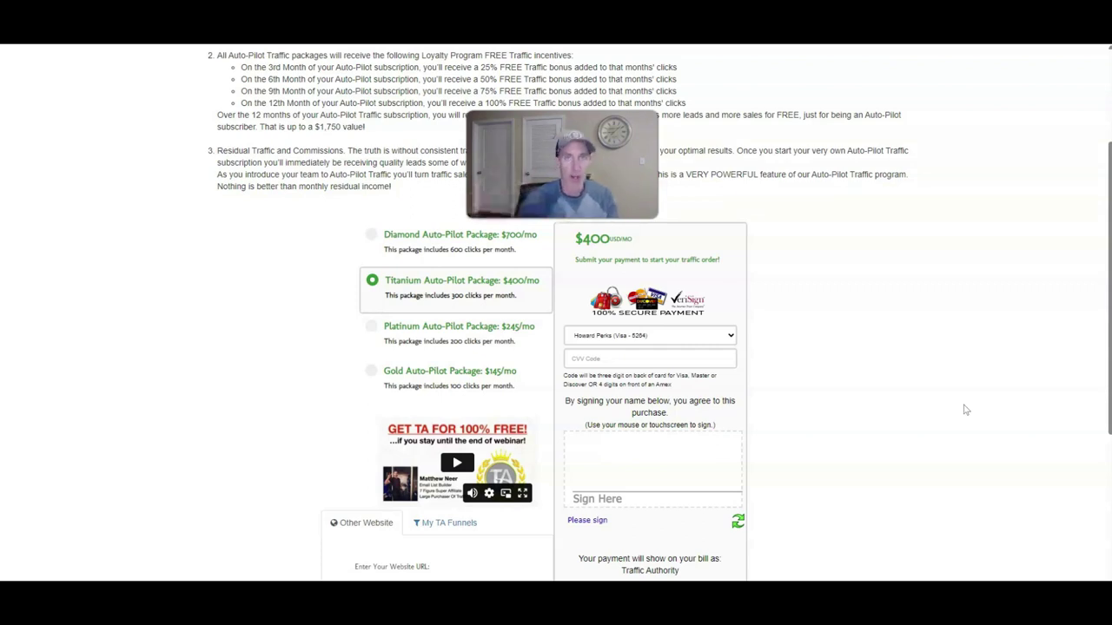
# Bring back the Traffic Zest campaigns list with LG- Vita VEE and New - MIF - CP3.
pyautogui.click(932, 439)
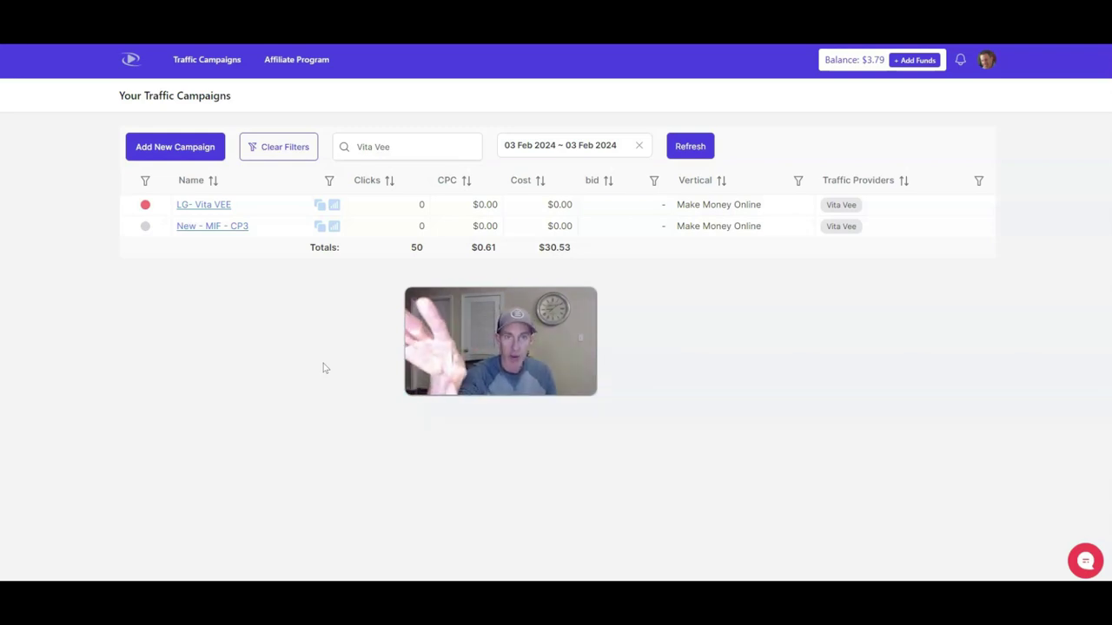
pyautogui.click(351, 370)
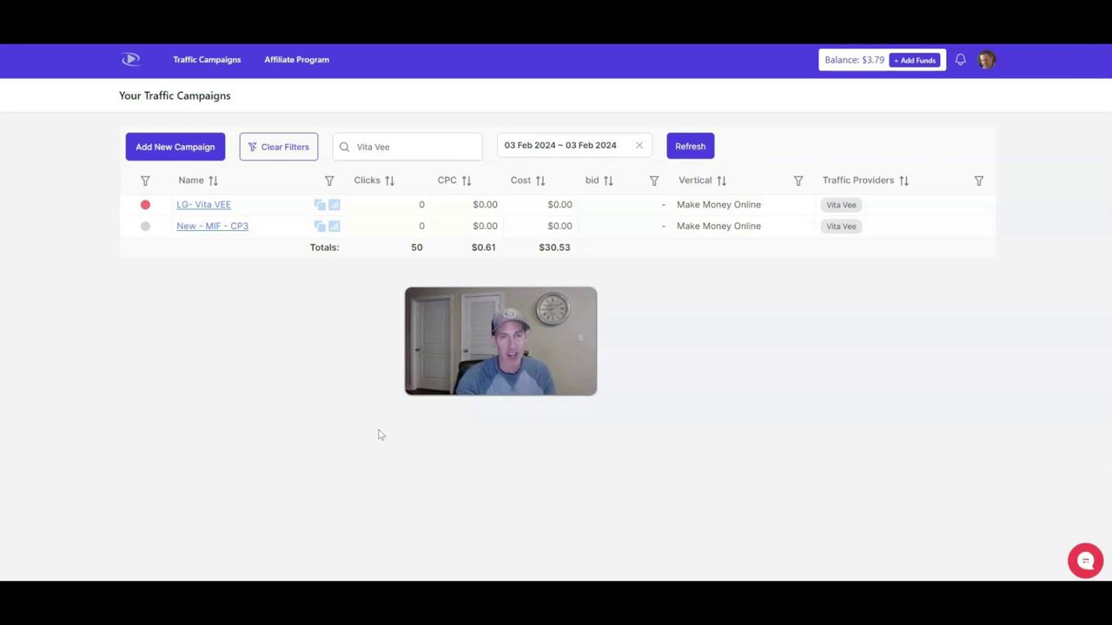
pyautogui.click(472, 447)
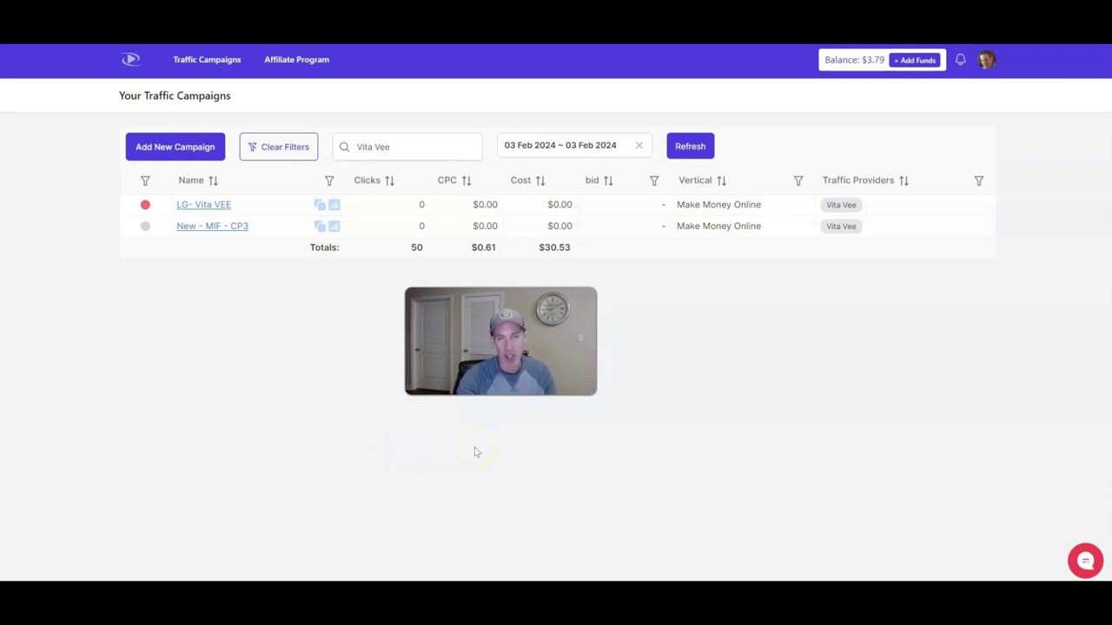
pyautogui.click(476, 460)
pyautogui.click(483, 461)
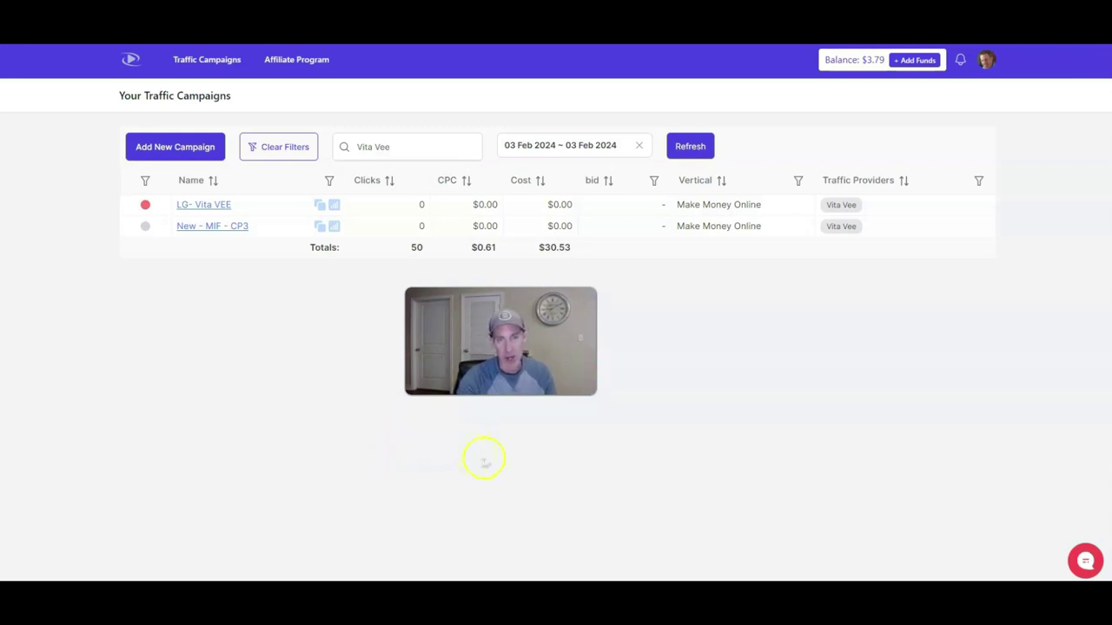